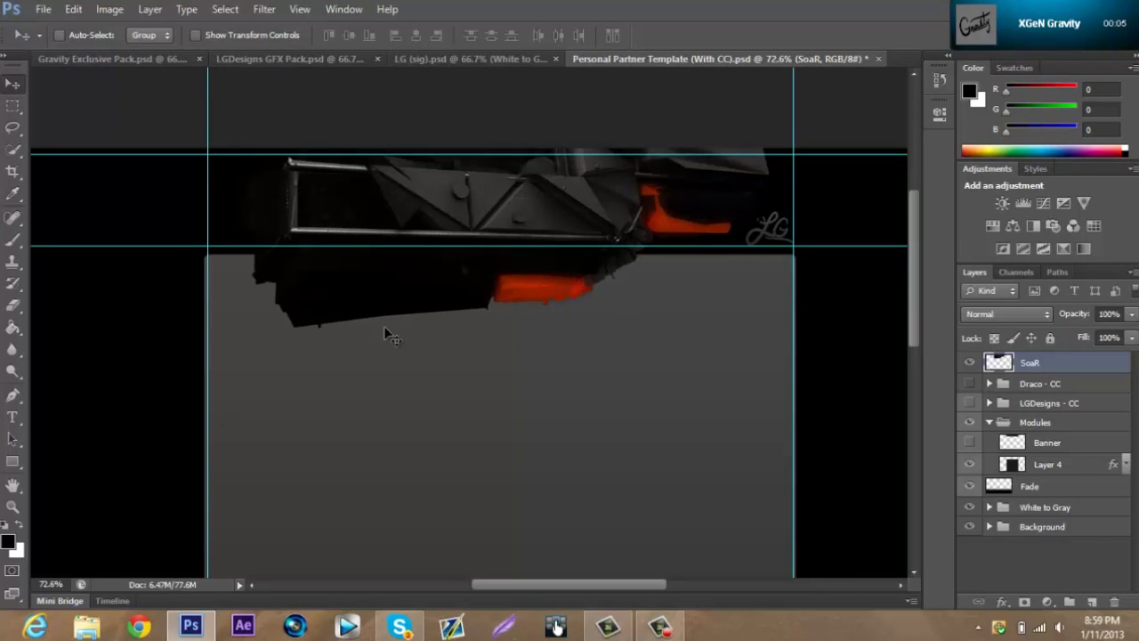
Scale the SoaR render to about 33% width and 26% height, fitting it between the horizontal guides in the middle of the banner strip.
key("ctrl+t")
left_click_drag(240, 319, 487, 186)
left_click_drag(560, 160, 478, 242)
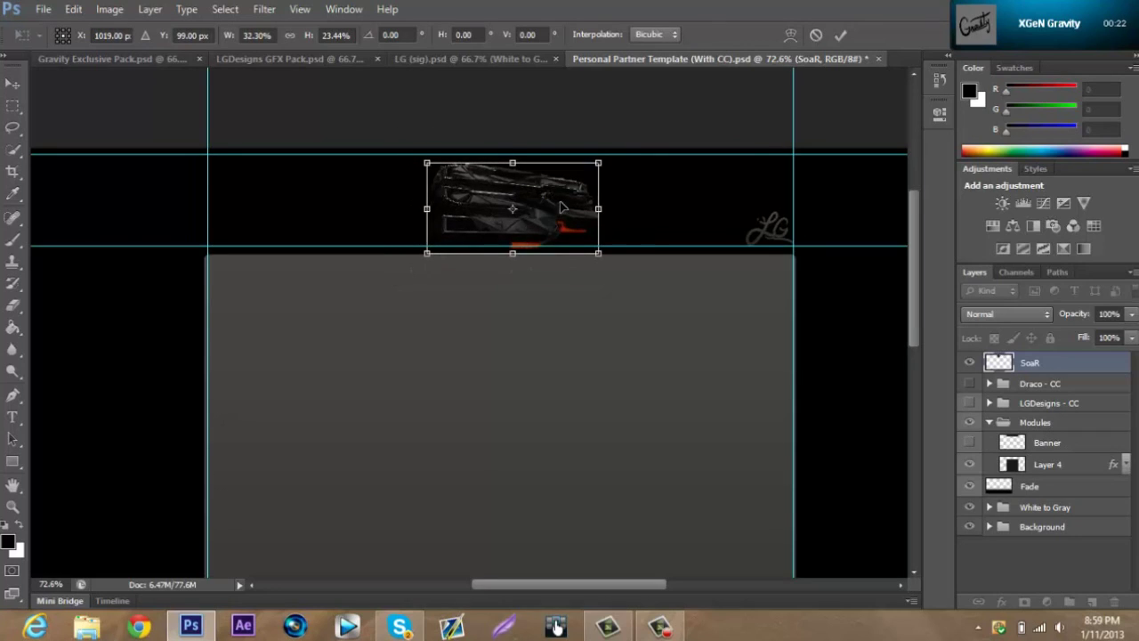
left_click_drag(598, 156, 601, 154)
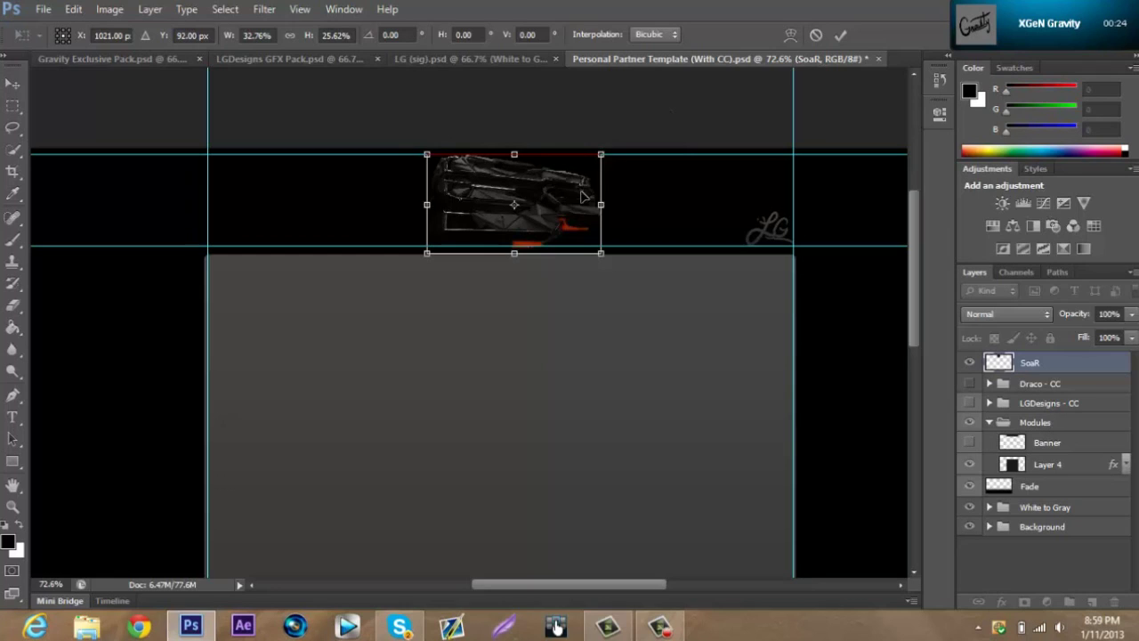
left_click(13, 82)
left_click(495, 239)
Switch to Skype, reply "ok" to the contact's unread message, and open the team chat before returning to Photoshop.
left_click(399, 626)
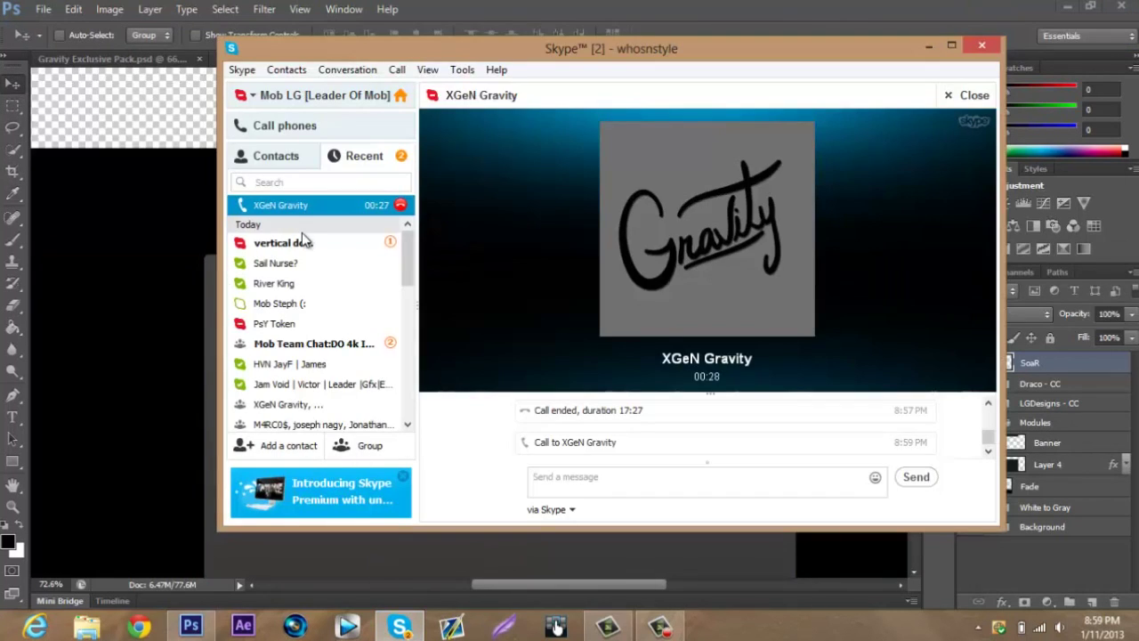
left_click(344, 245)
left_click(607, 484)
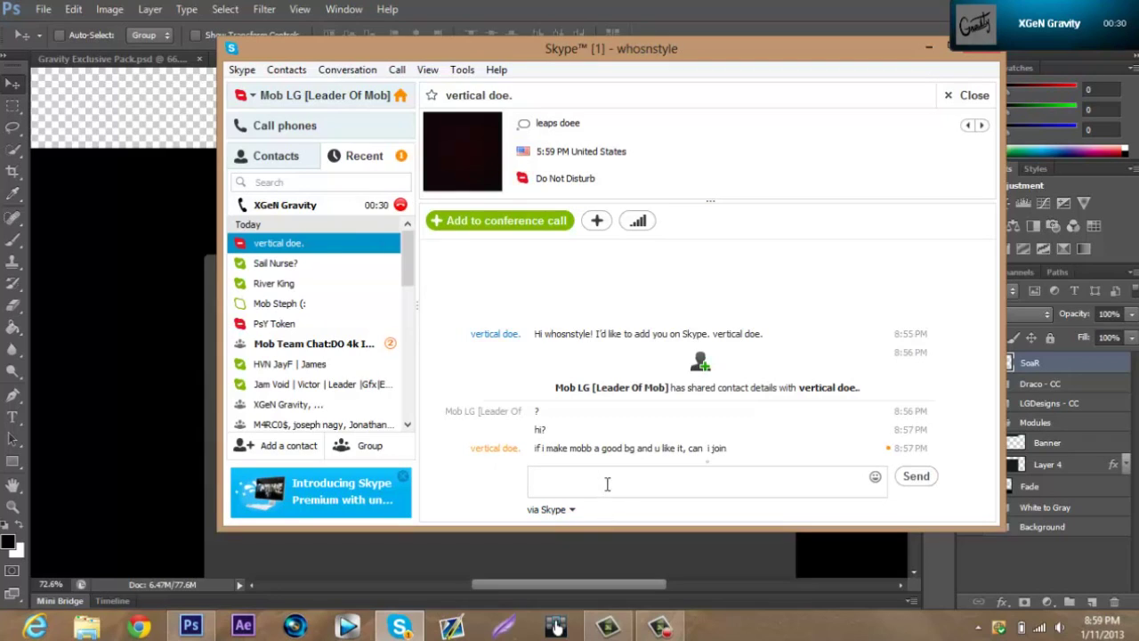
type("ok")
key("Return")
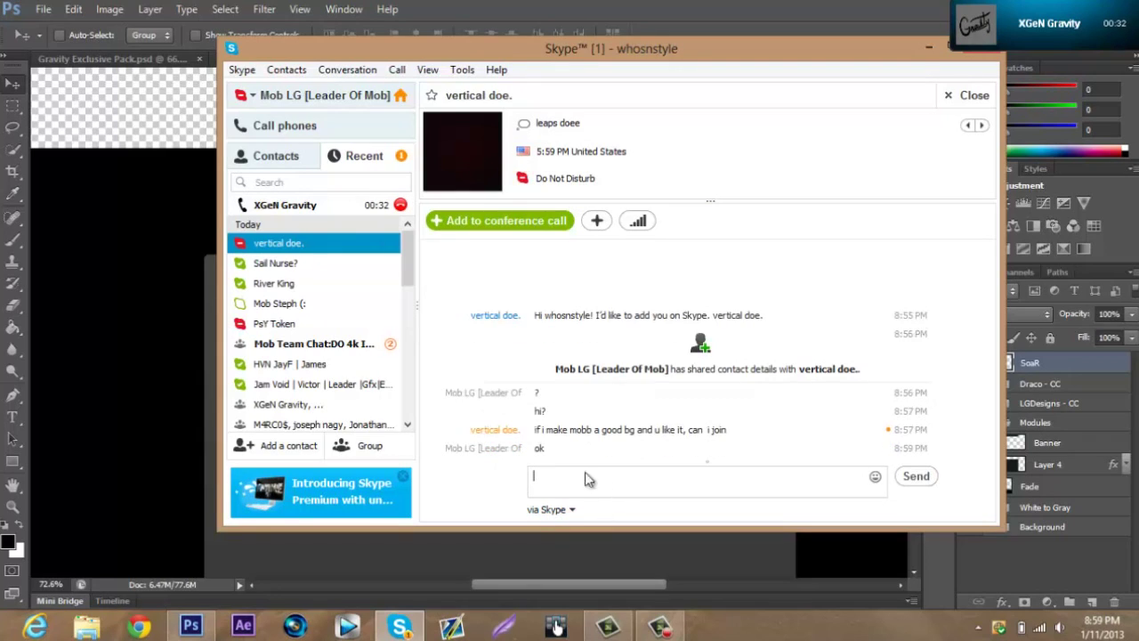
left_click(316, 344)
left_click(131, 244)
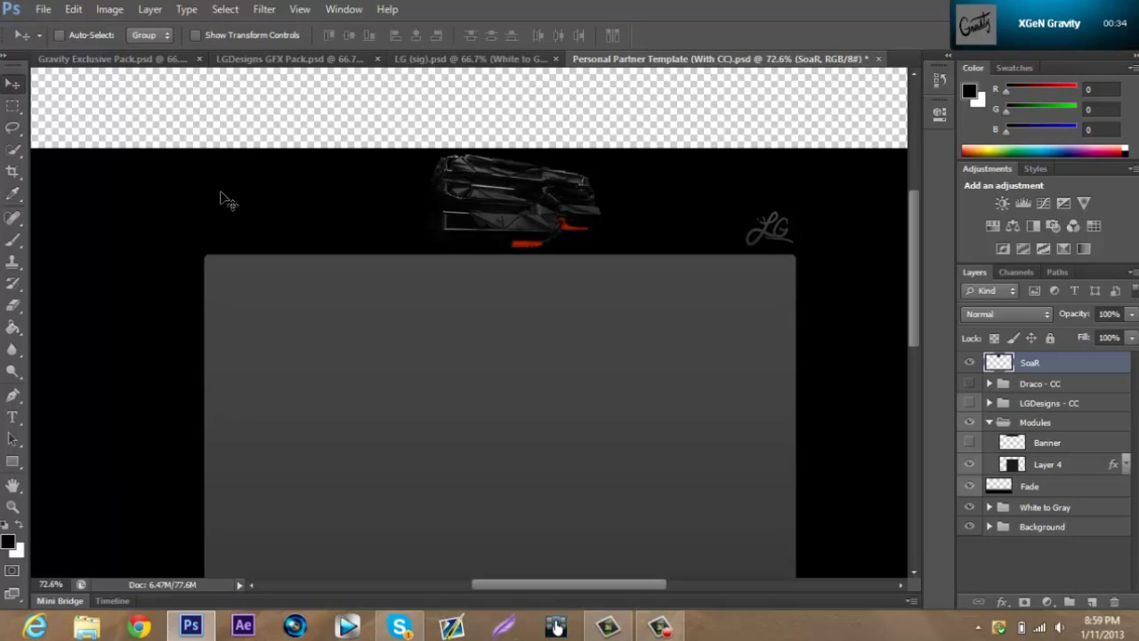
In LGDesigns GFX Pack.psd, hide the SoaR render and collapse and hide the Draco - Renders group.
left_click(281, 62)
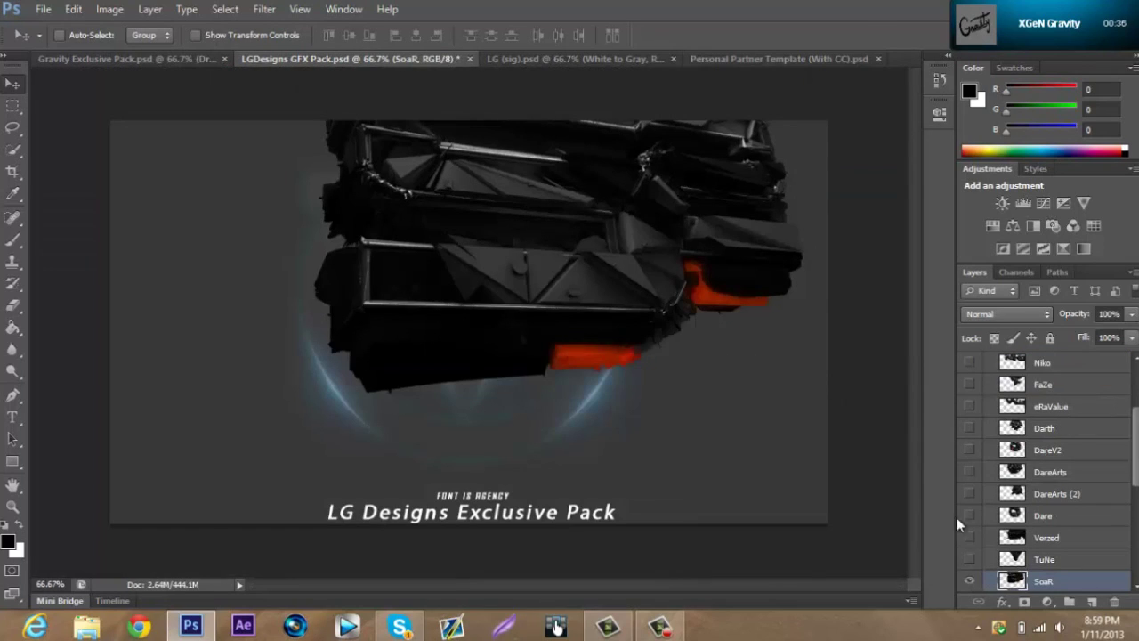
left_click(968, 581)
scroll(1023, 472, "up", 3)
scroll(1024, 472, "down", 3)
scroll(984, 421, "up", 4)
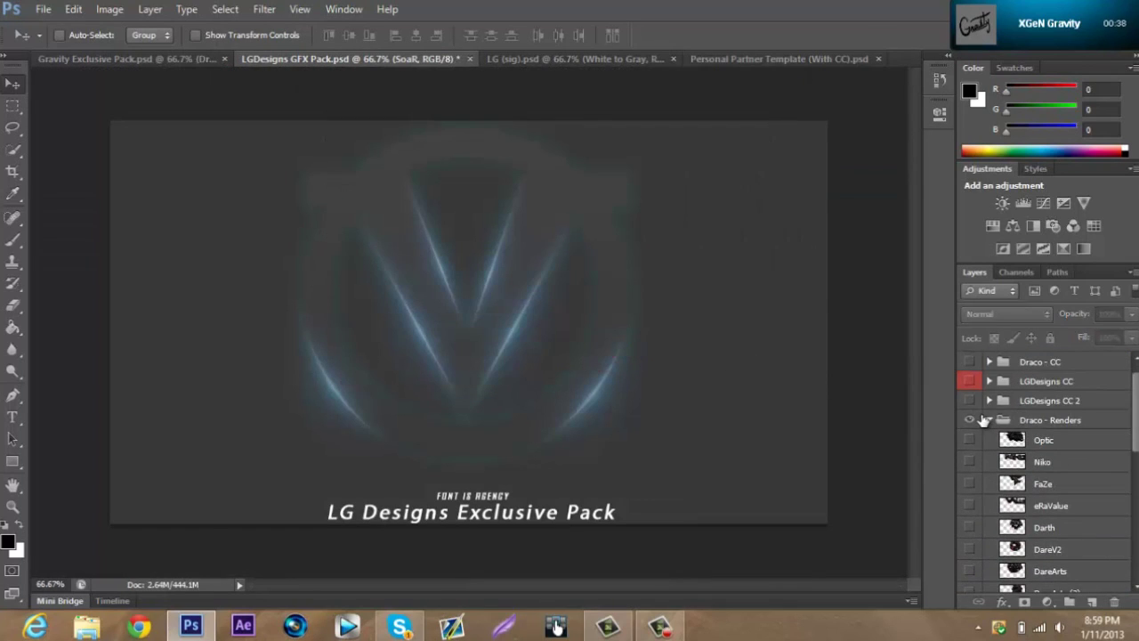
left_click(988, 420)
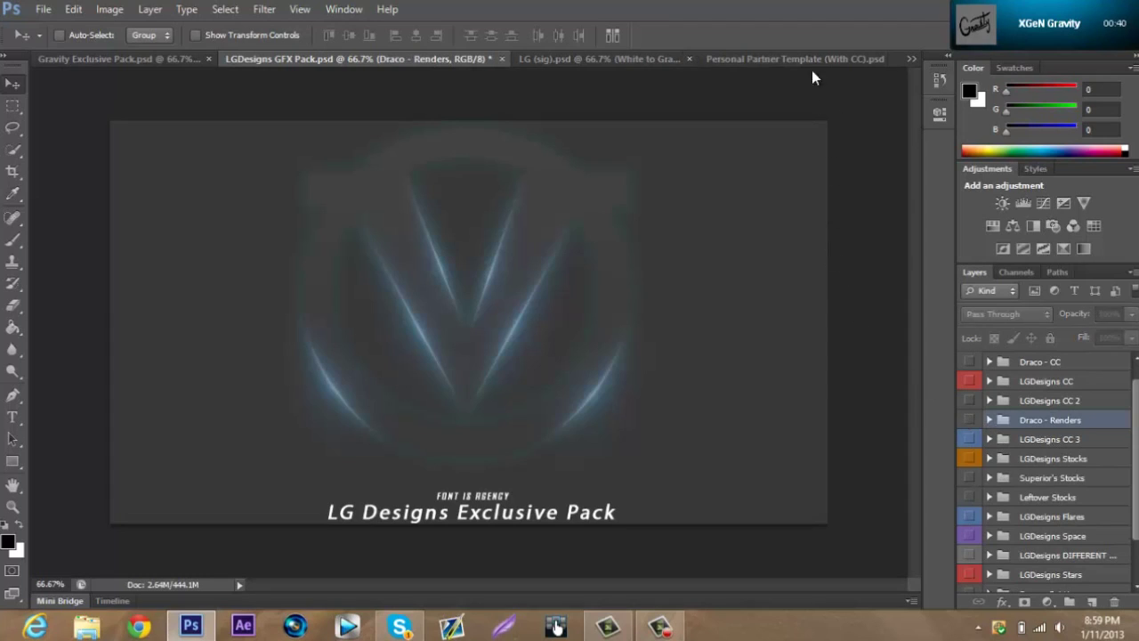
In the Personal Partner Template, move the SoaR layer directly below the Fade layer.
left_click(783, 59)
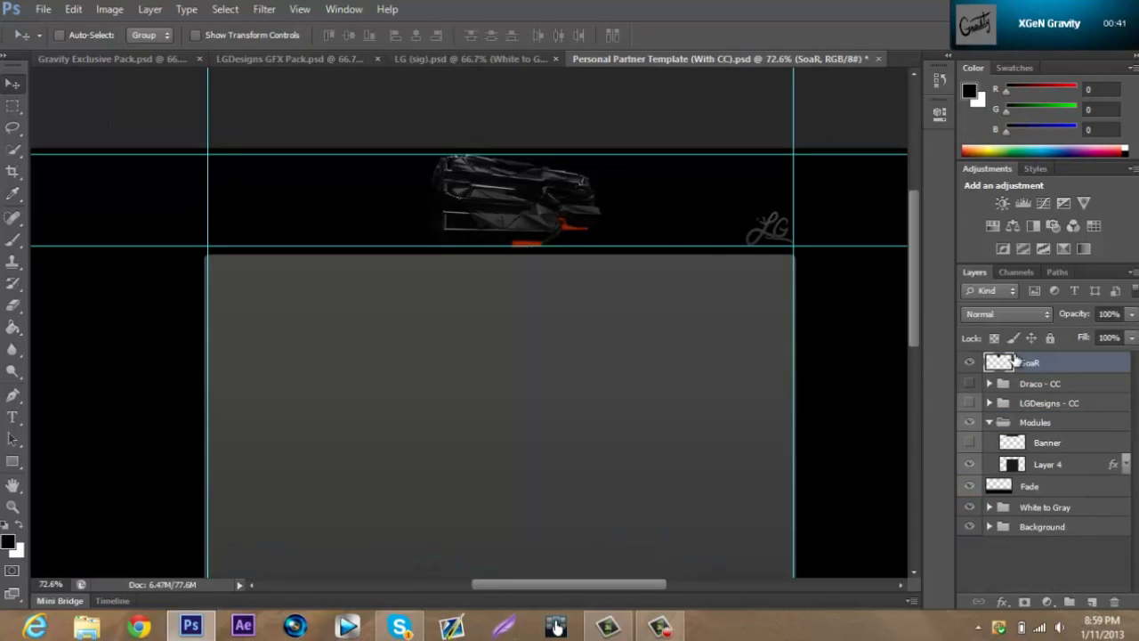
left_click_drag(1050, 365, 1043, 498)
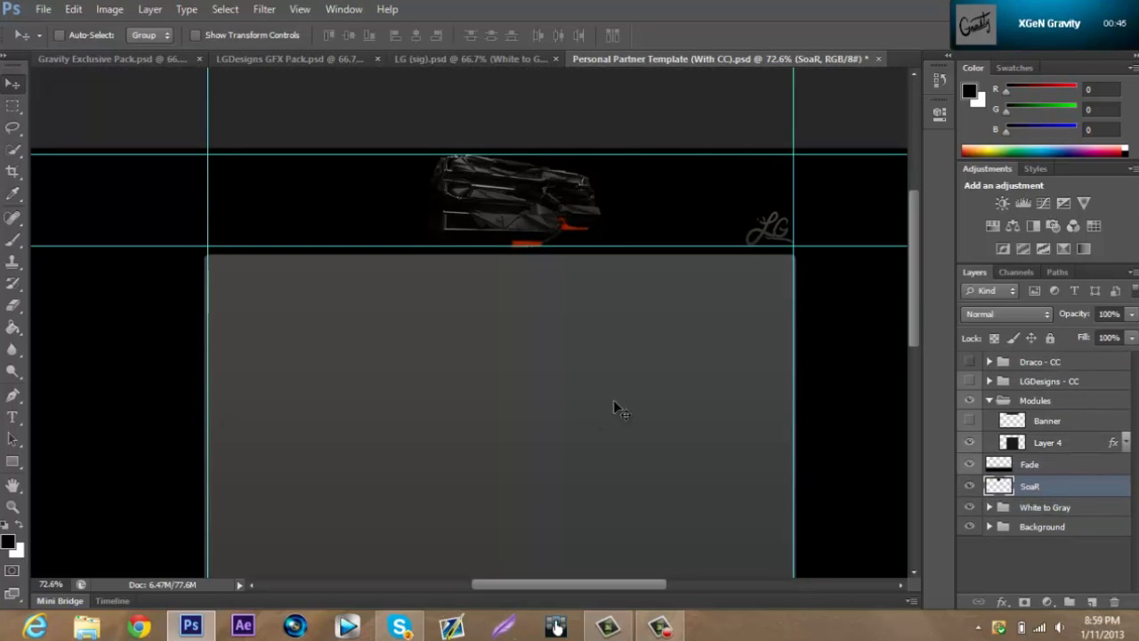
left_click(971, 421)
Show the Draco - CC group and hide its Layer 1 copy and Layer 1 images.
left_click(989, 363)
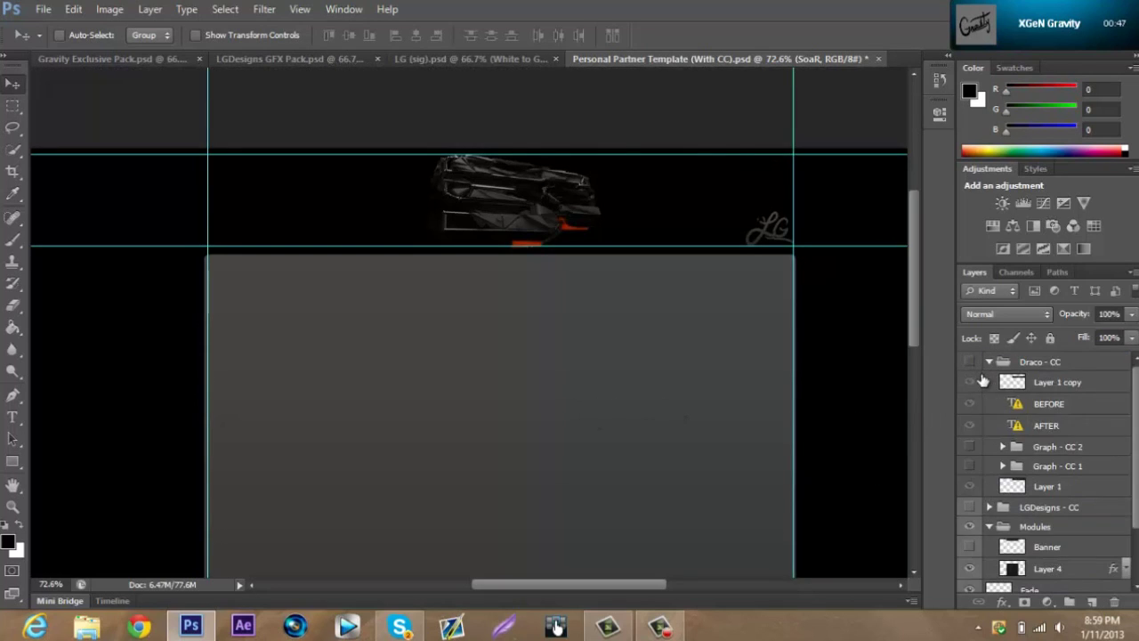
left_click(971, 361)
left_click(971, 363)
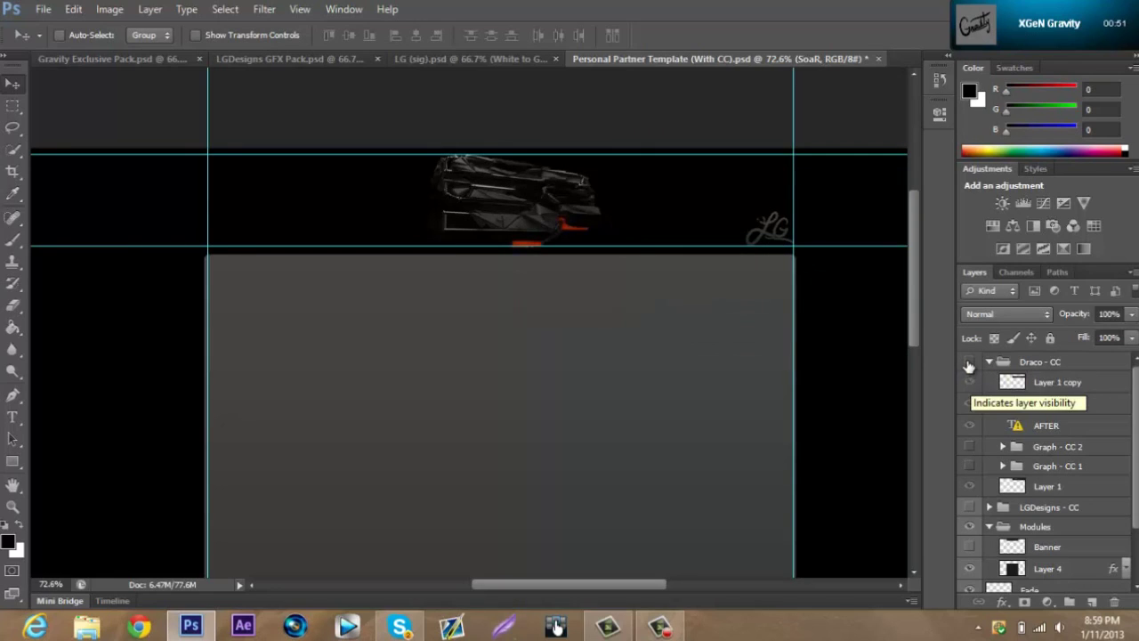
left_click(971, 362)
left_click(969, 382)
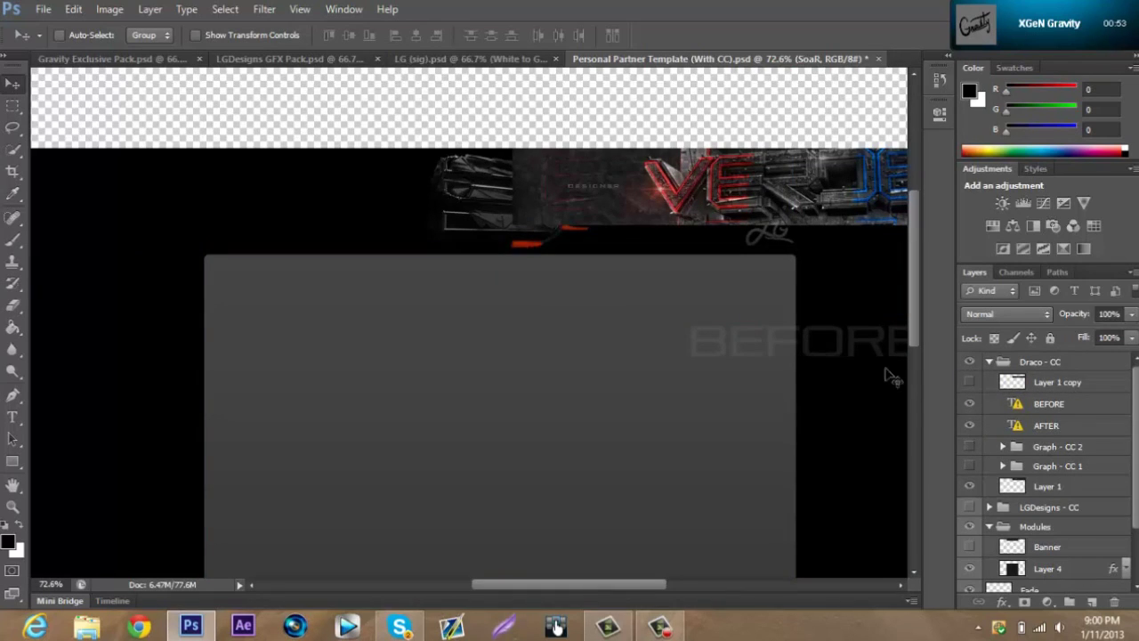
left_click(751, 326, "ctrl")
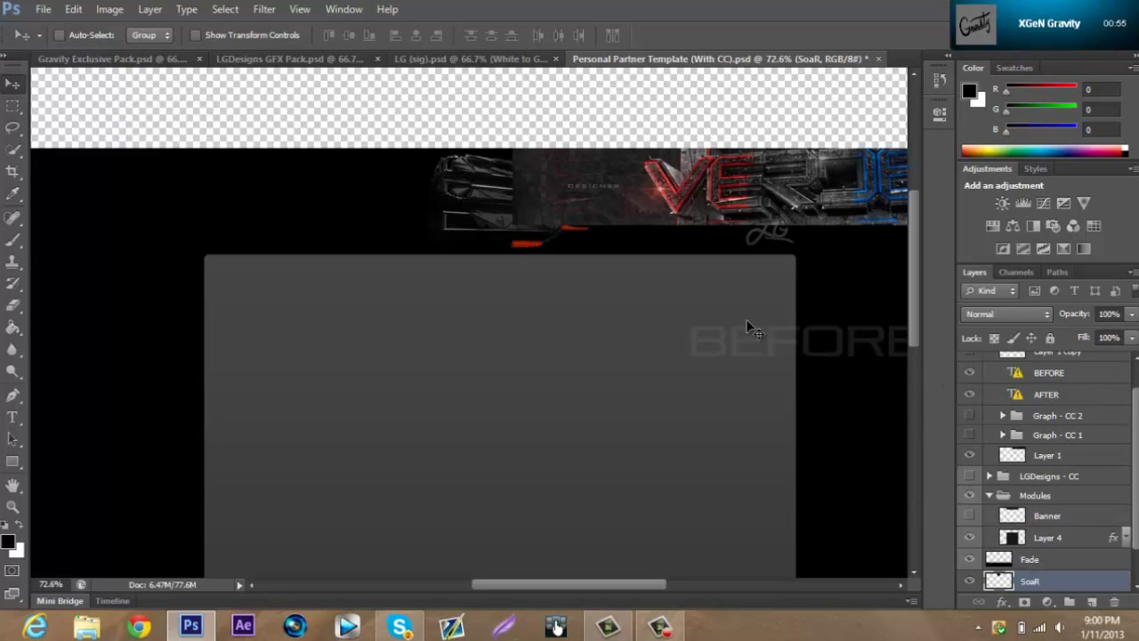
key("ctrl+semicolon")
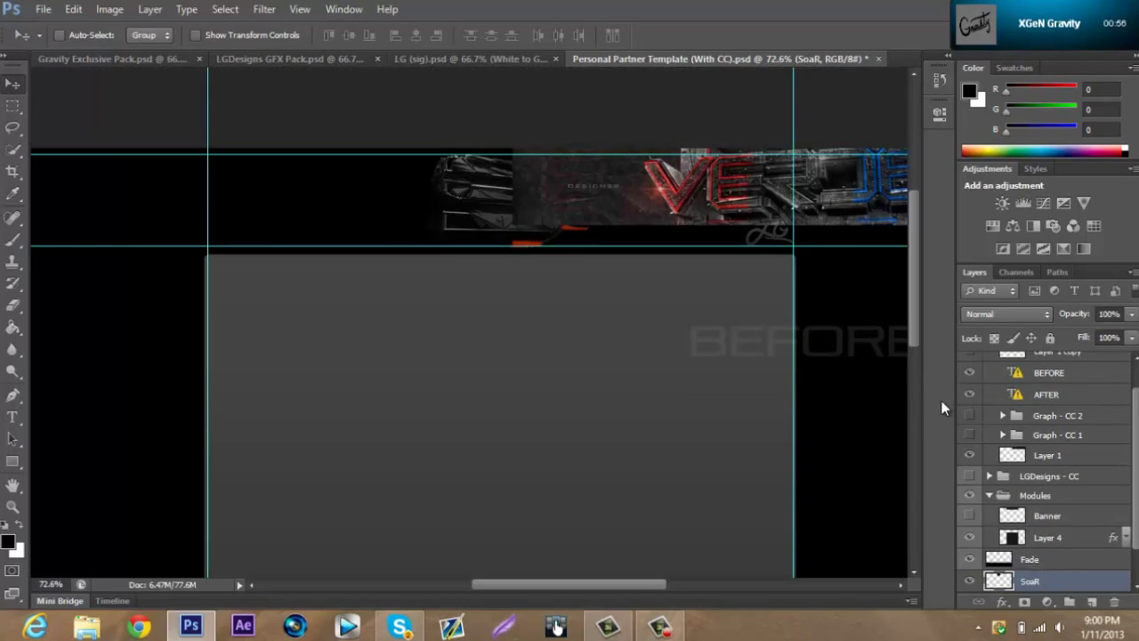
left_click(969, 455)
scroll(999, 422, "up", 1)
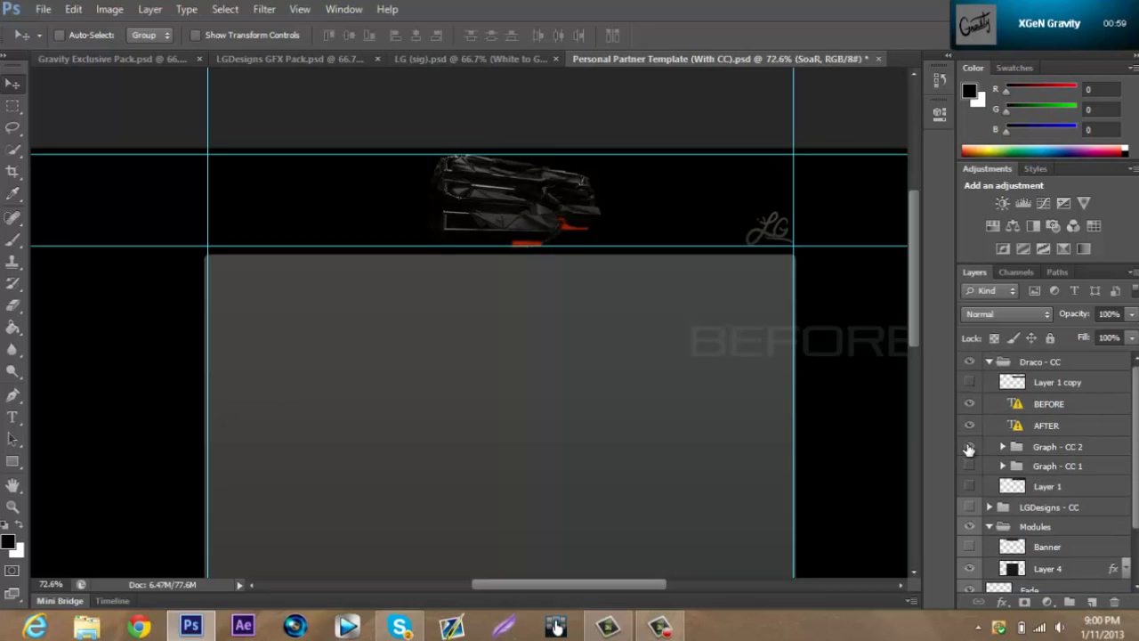
Preview the Graph - CC 2 and Graph - CC 1 colour corrections in turn on the template.
left_click(969, 447)
left_click(969, 448)
left_click(969, 465)
left_click(969, 466)
left_click(969, 466)
left_click(969, 466)
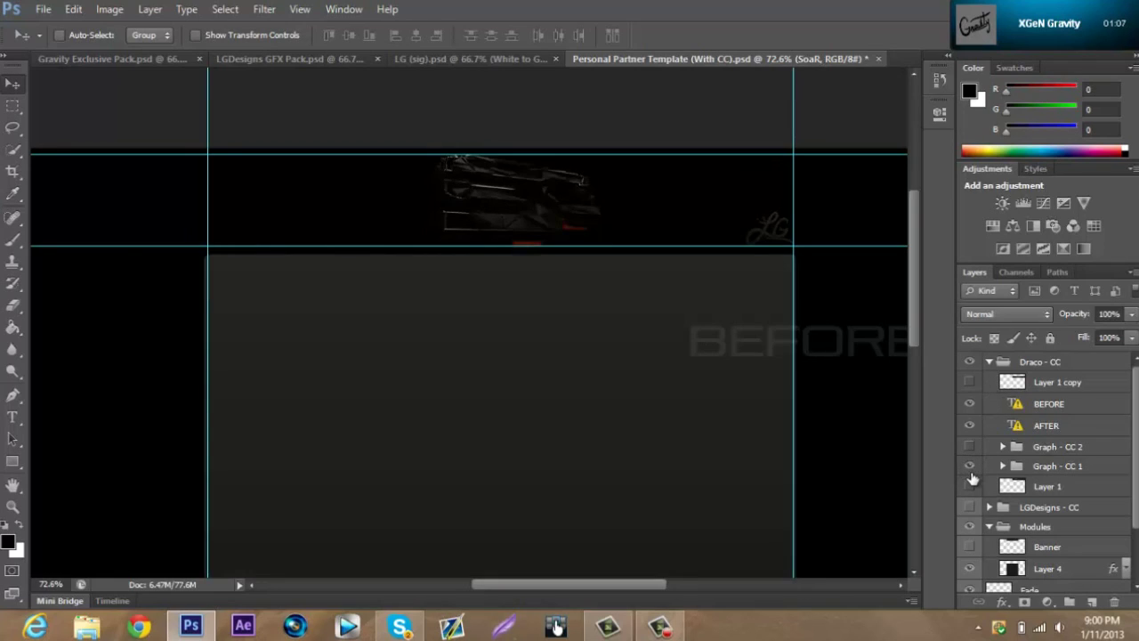
left_click(970, 484)
left_click(970, 459)
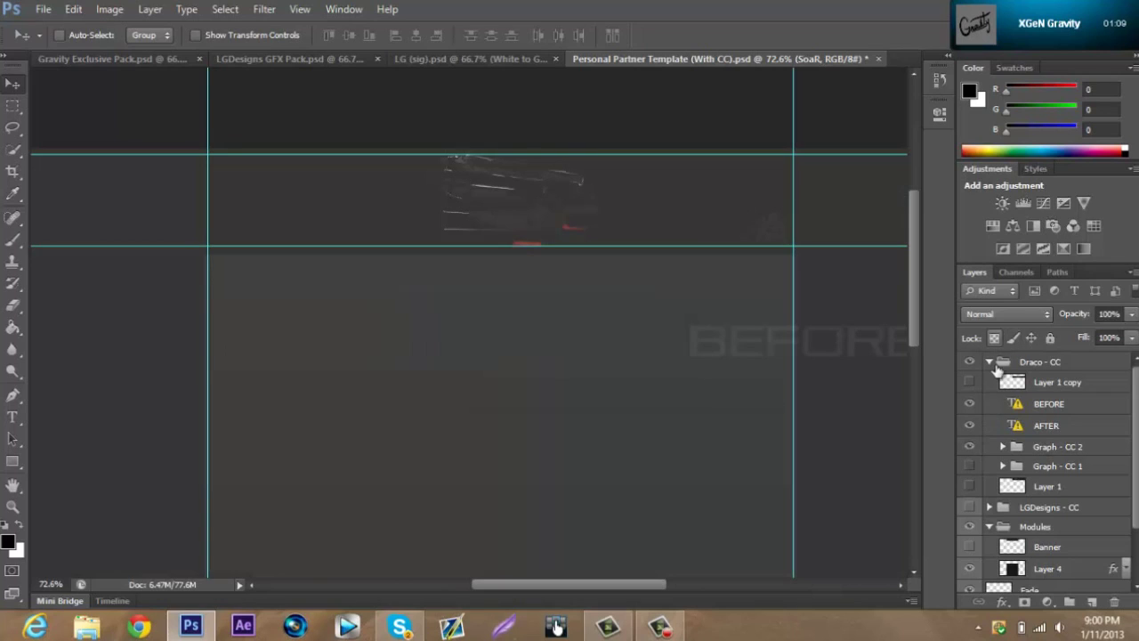
left_click(989, 361)
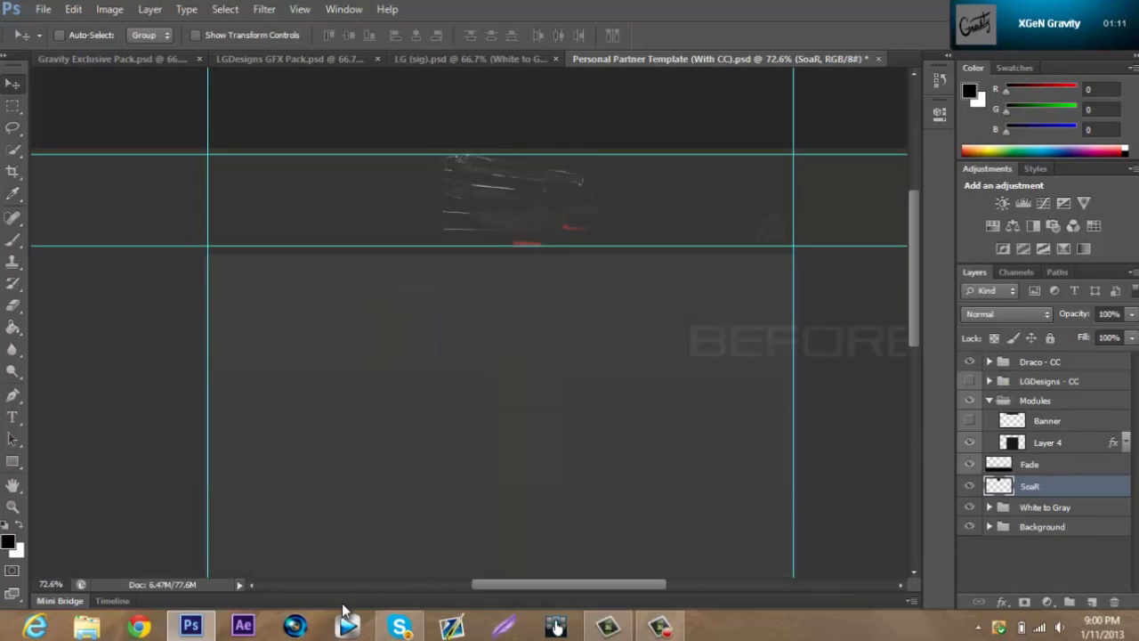
Switch to Skype and answer the contact's logo question with "its on the channel" and "as a mediafire link".
left_click(398, 626)
left_click(299, 247)
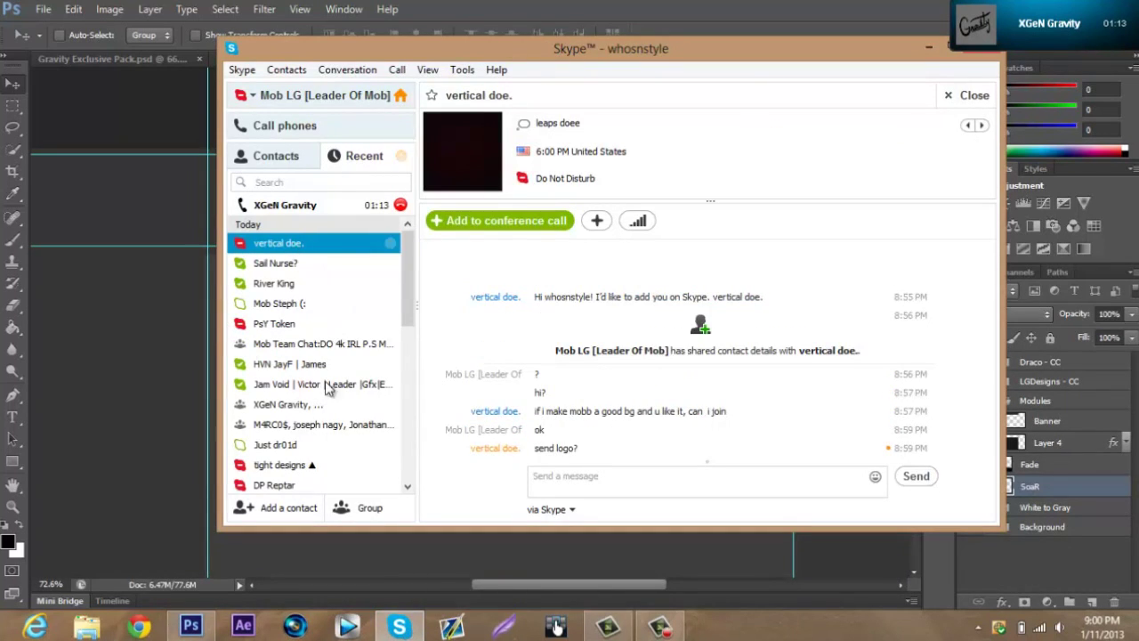
left_click(591, 486)
type("its on the channel")
key("Return")
type("as a")
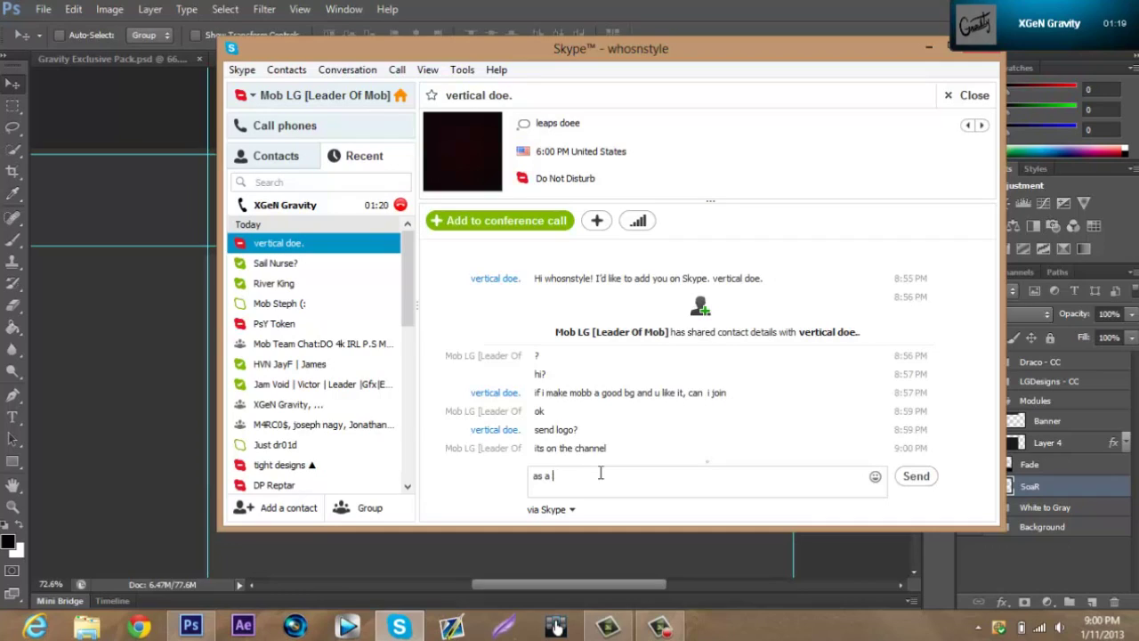
type(" mediafire link")
key("Return")
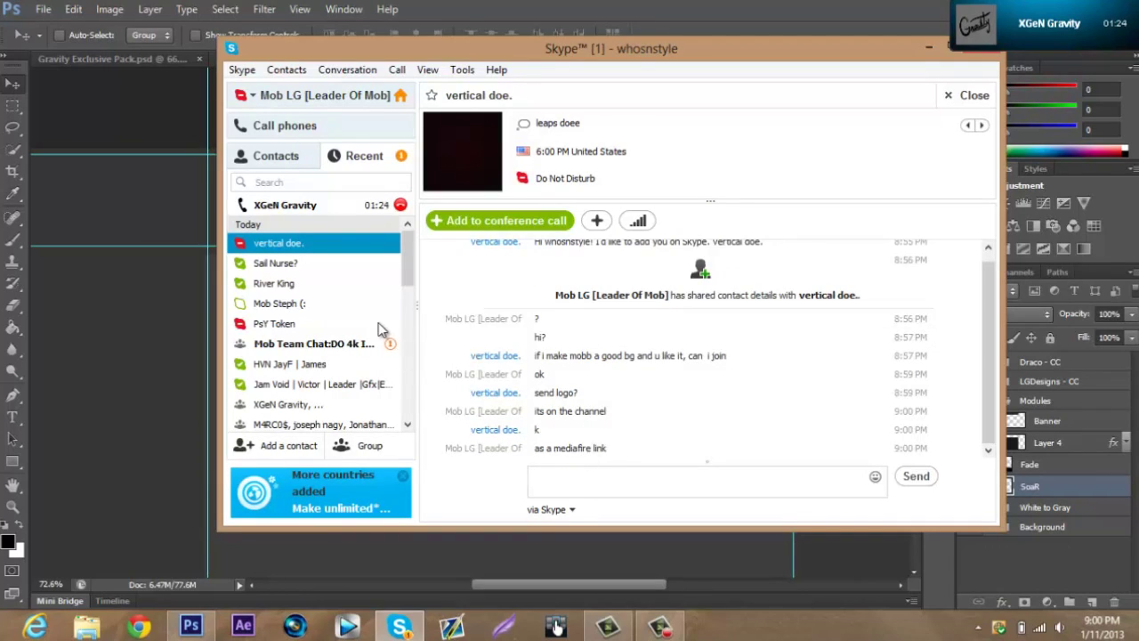
Read the new messages in the Mob team chat and return to Photoshop.
left_click(277, 344)
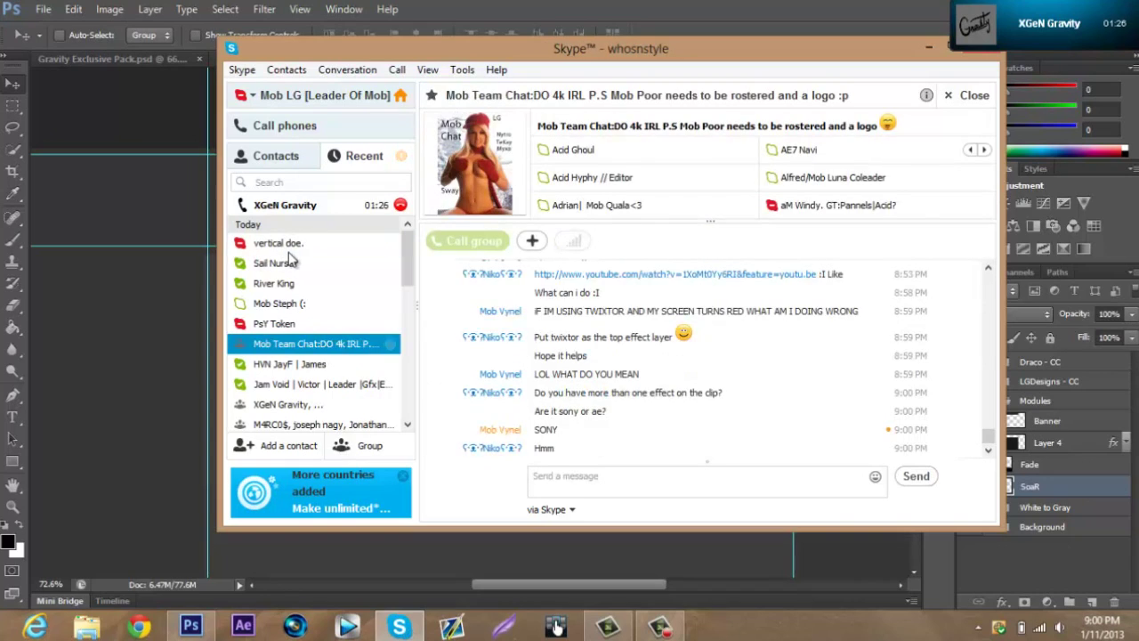
left_click(287, 245)
left_click(174, 297)
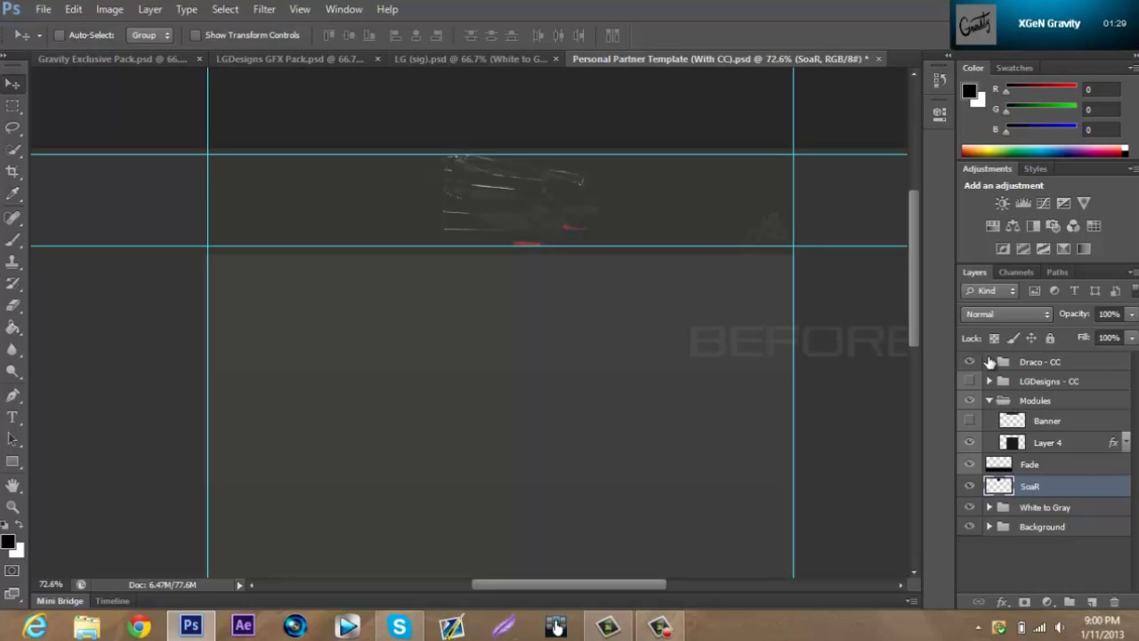
Hide the BEFORE text and Graph - CC 2 in the Draco - CC group, and collapse the group.
left_click(989, 362)
left_click_drag(970, 403, 970, 425)
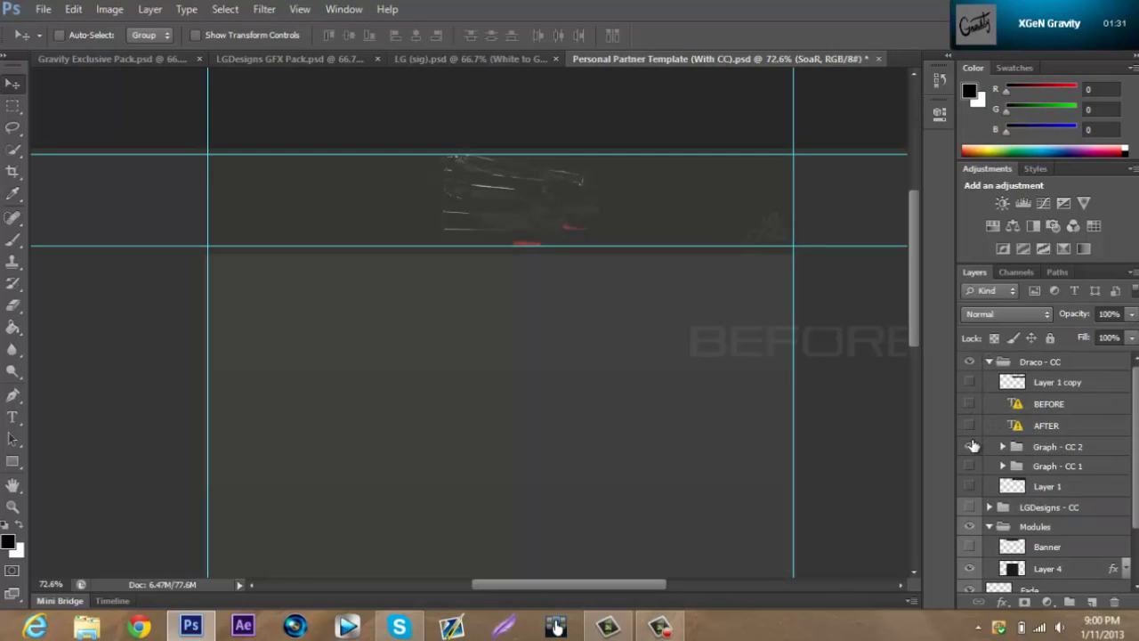
left_click(970, 446)
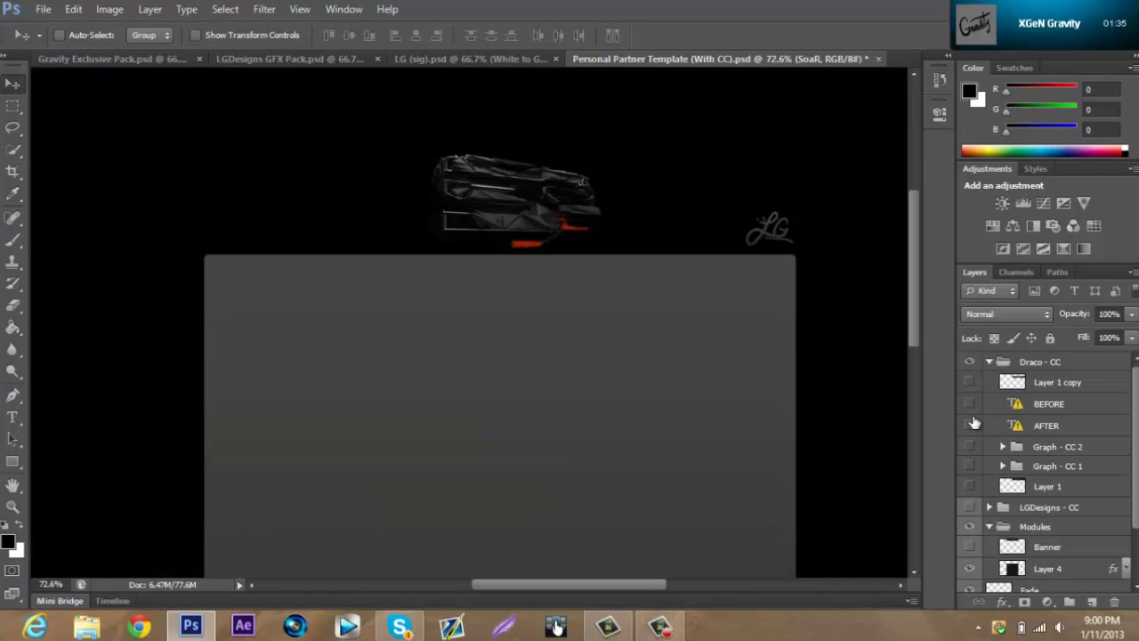
left_click(971, 440)
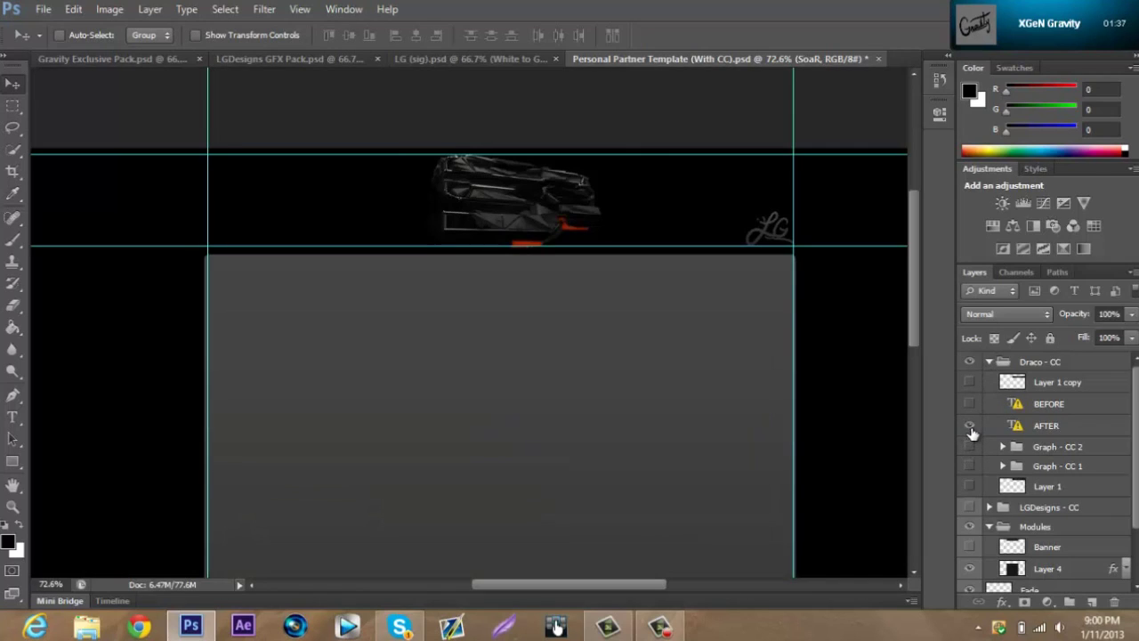
left_click(989, 362)
Show the LGDesigns - CC group in place of Draco - CC and turn on its vaalorArts Purple colour correction.
left_click(969, 380)
left_click(969, 381)
left_click(989, 380)
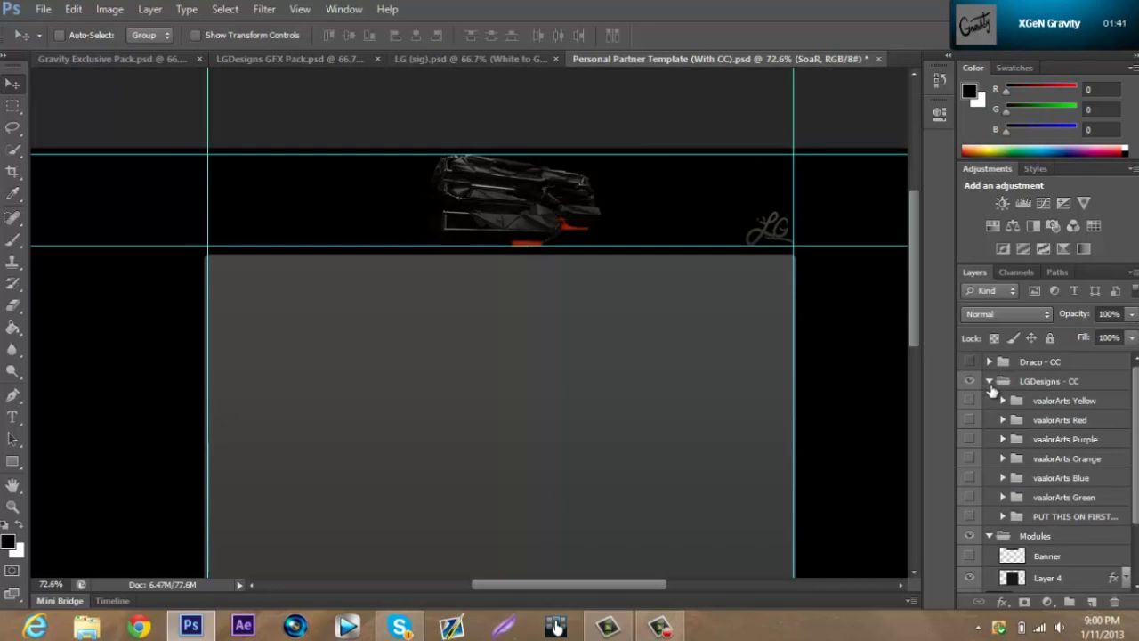
left_click(971, 440)
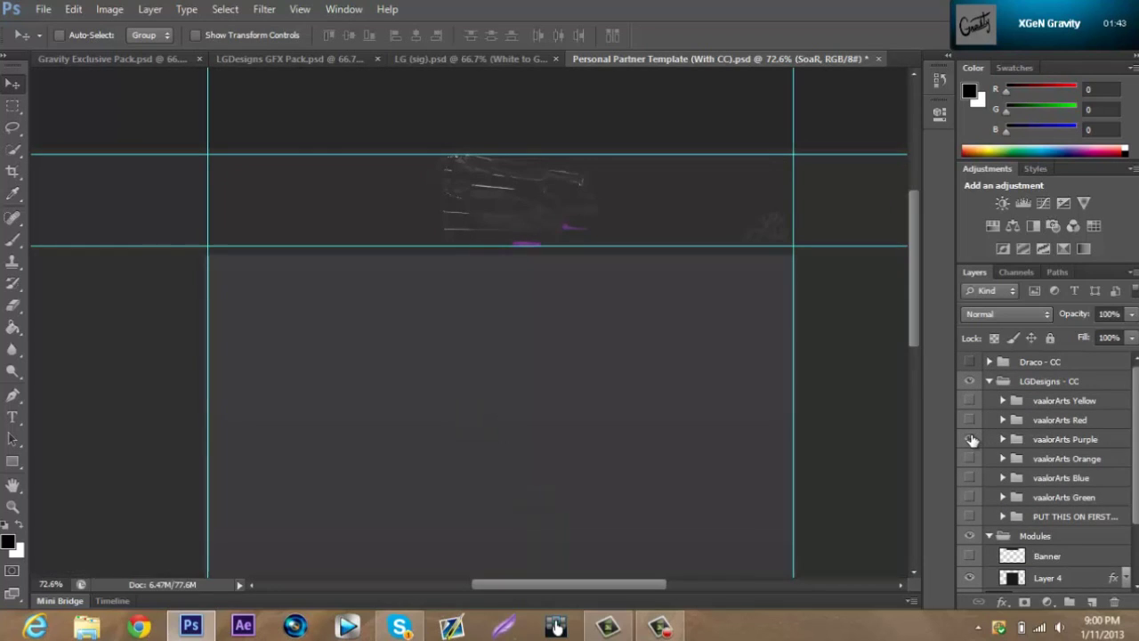
Close LG (sig).psd and bring up LGDesigns GFX Pack.psd.
left_click(409, 62)
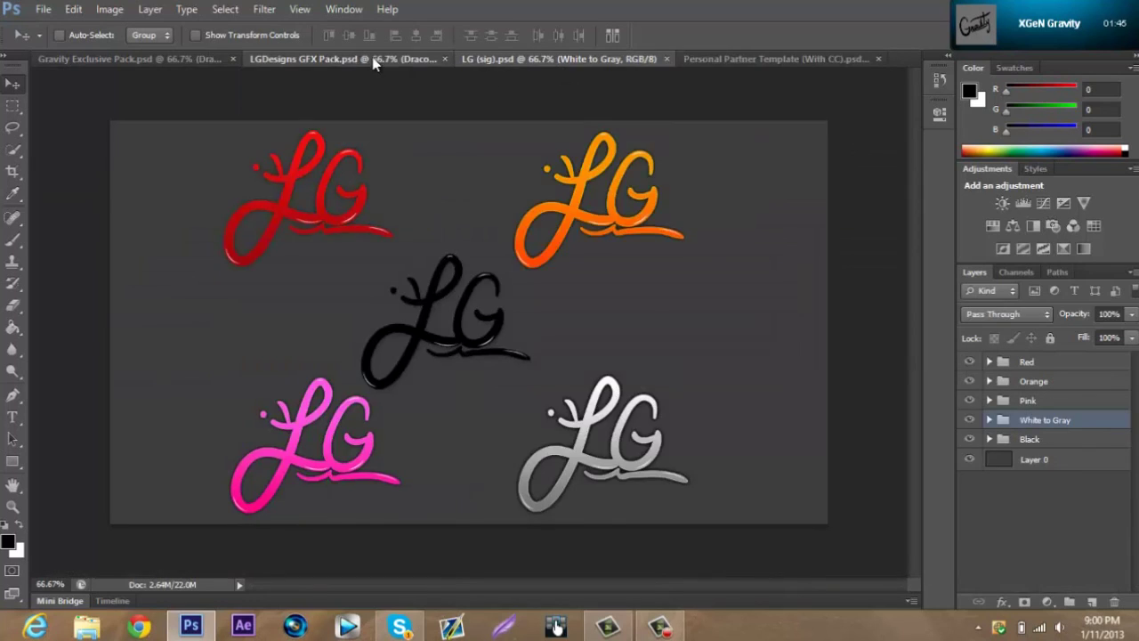
left_click(361, 57)
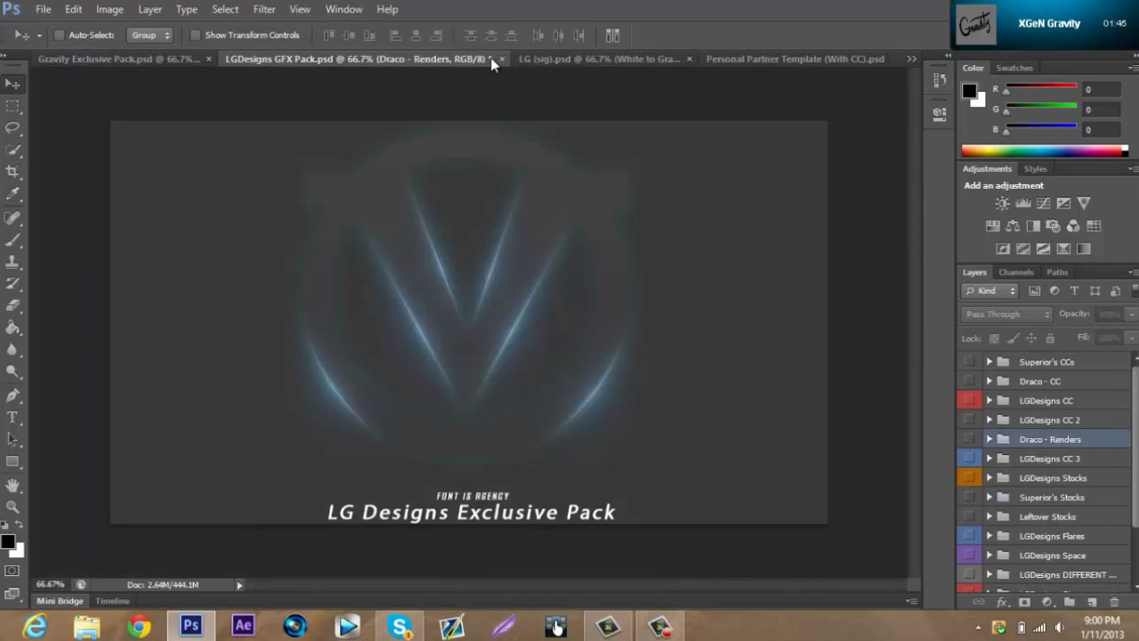
left_click(689, 59)
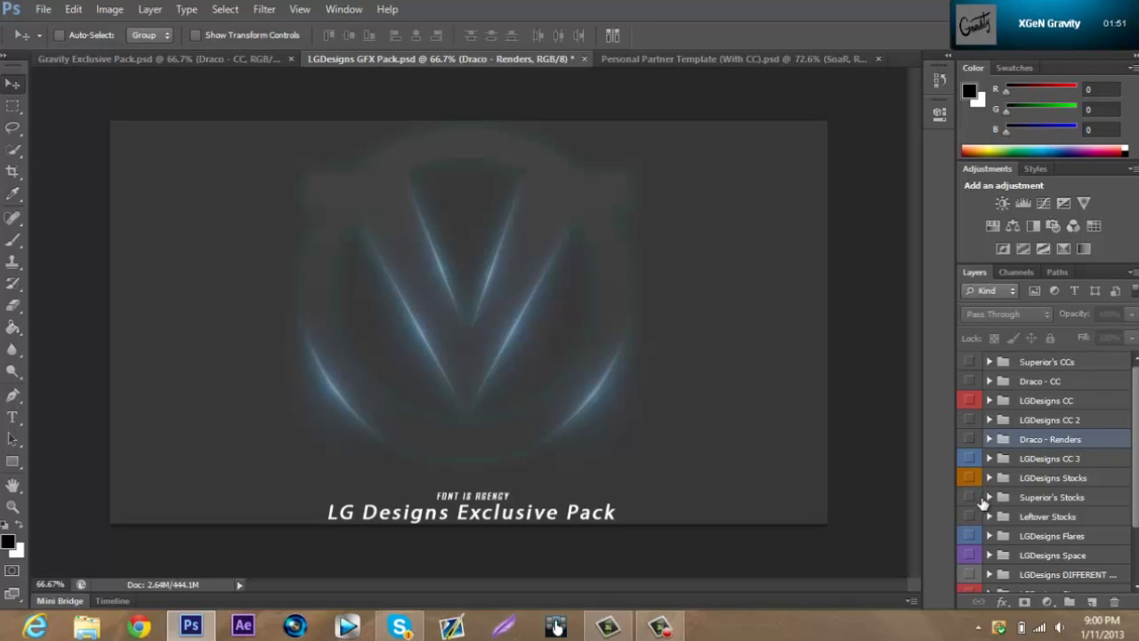
Expand the Superior's Stocks group and show and select its blood texture layer.
scroll(981, 418, "down", 2)
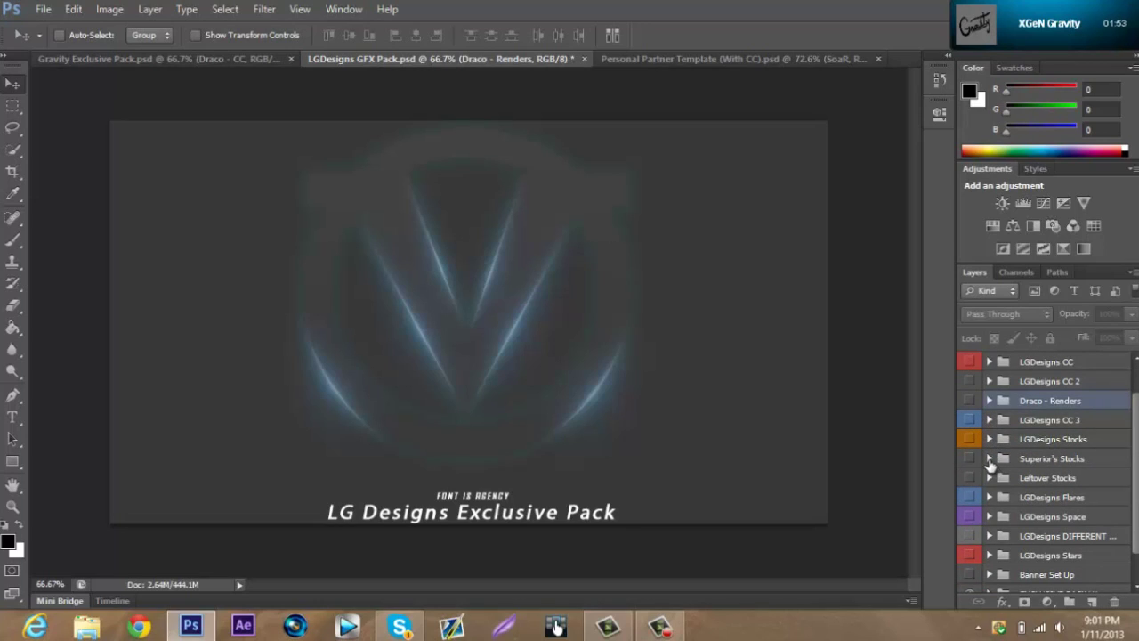
left_click(988, 459)
left_click(969, 478)
left_click(1044, 478)
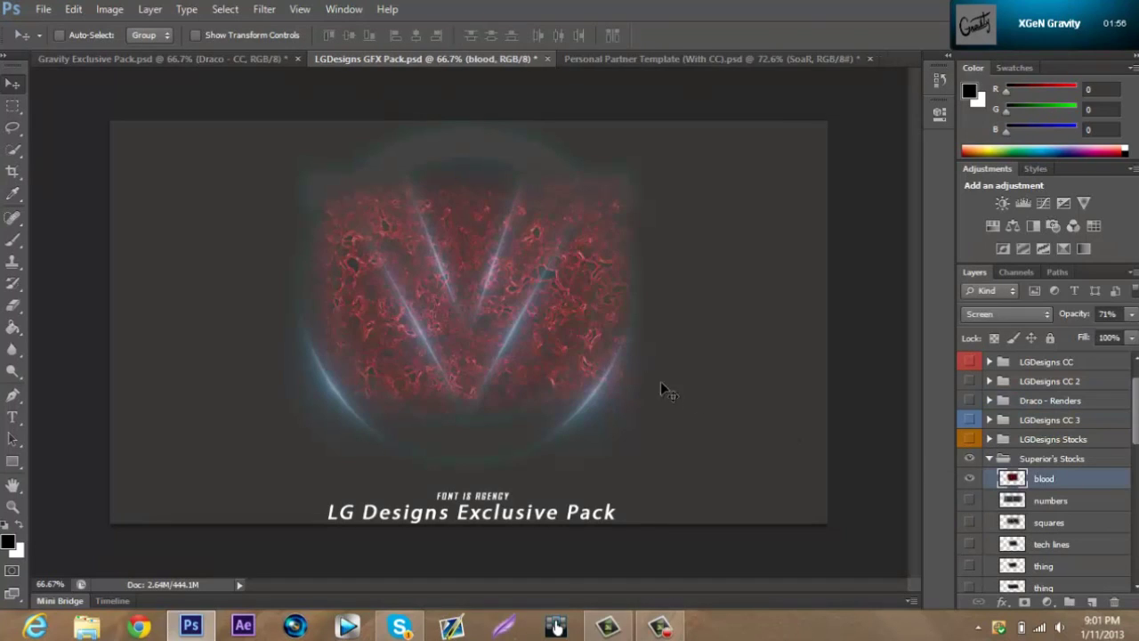
Copy the blood texture onto the template's banner, position it over the render, and set it to Overlay at 25% opacity.
left_click_drag(623, 153, 570, 222)
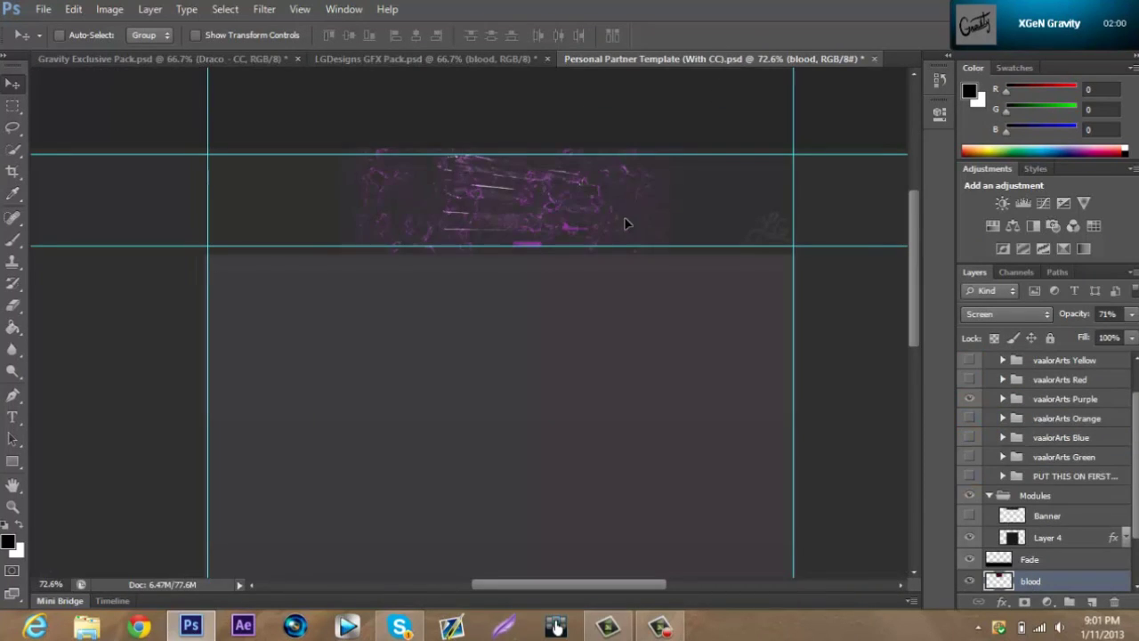
left_click(1009, 315)
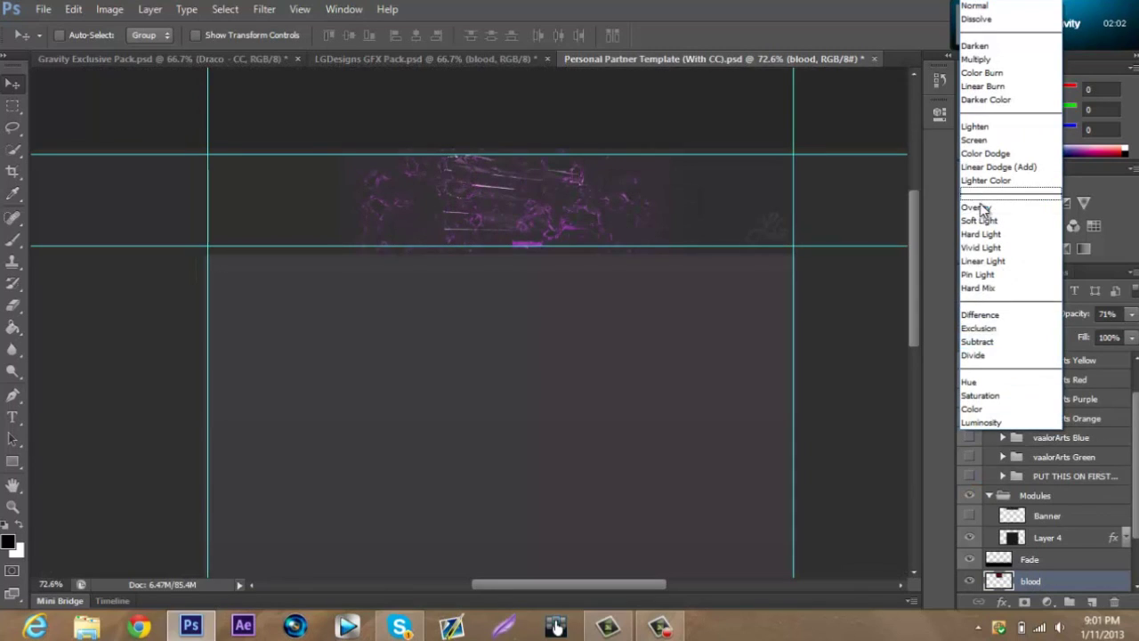
left_click(933, 210)
left_click_drag(643, 245, 648, 201)
left_click(1131, 317)
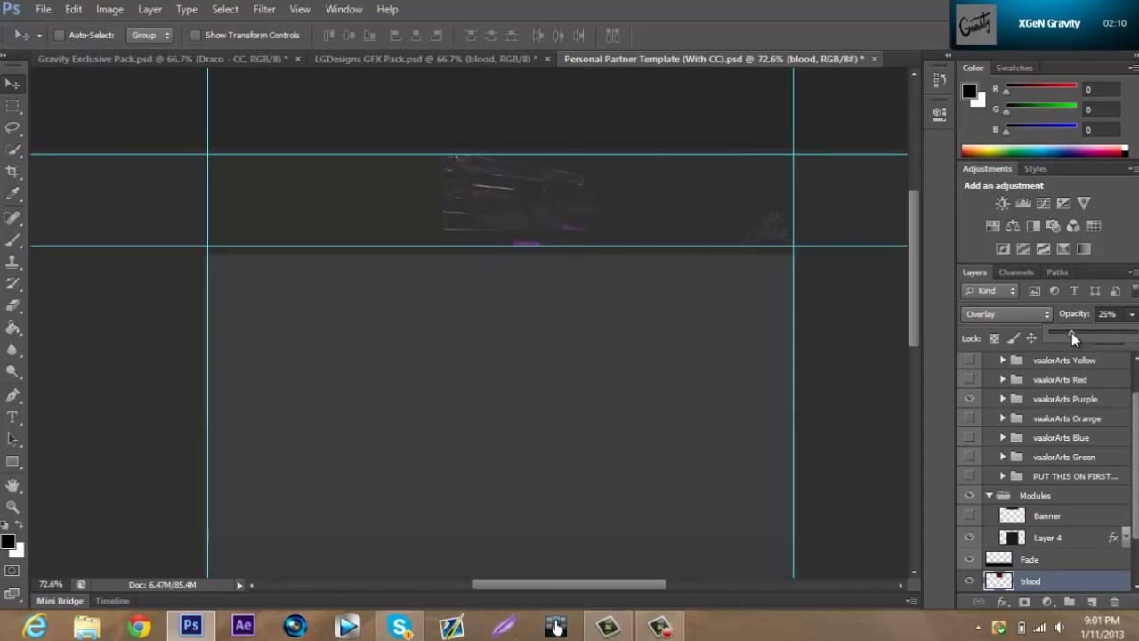
Hide blood and show squares in LGDesigns GFX Pack.psd, and copy the squares texture onto the render in the template's banner.
left_click(448, 61)
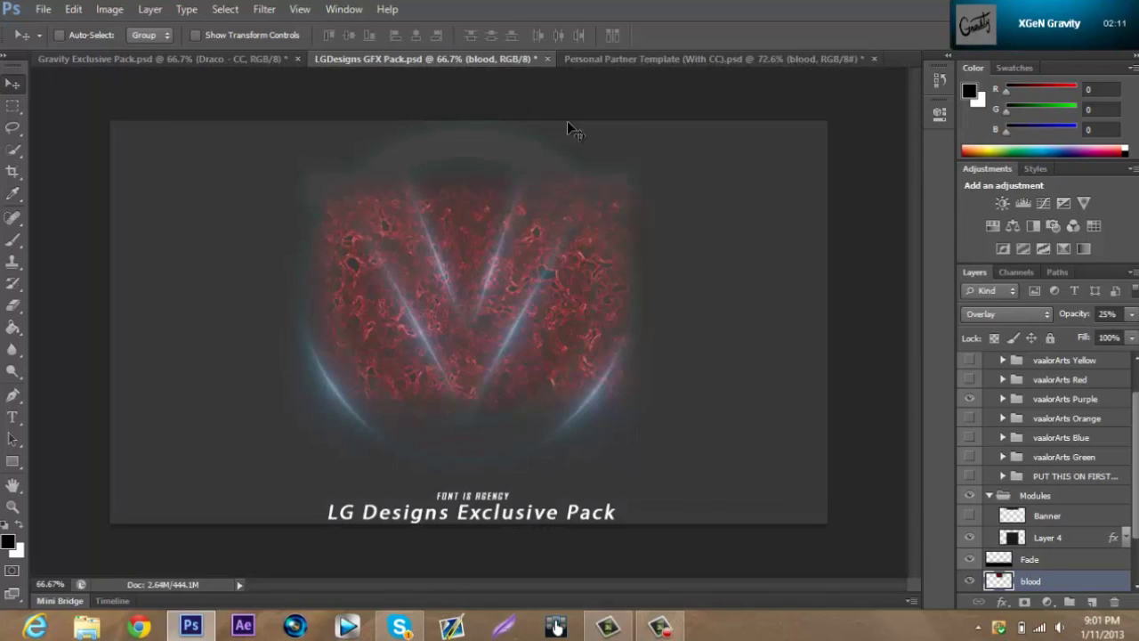
left_click(970, 476)
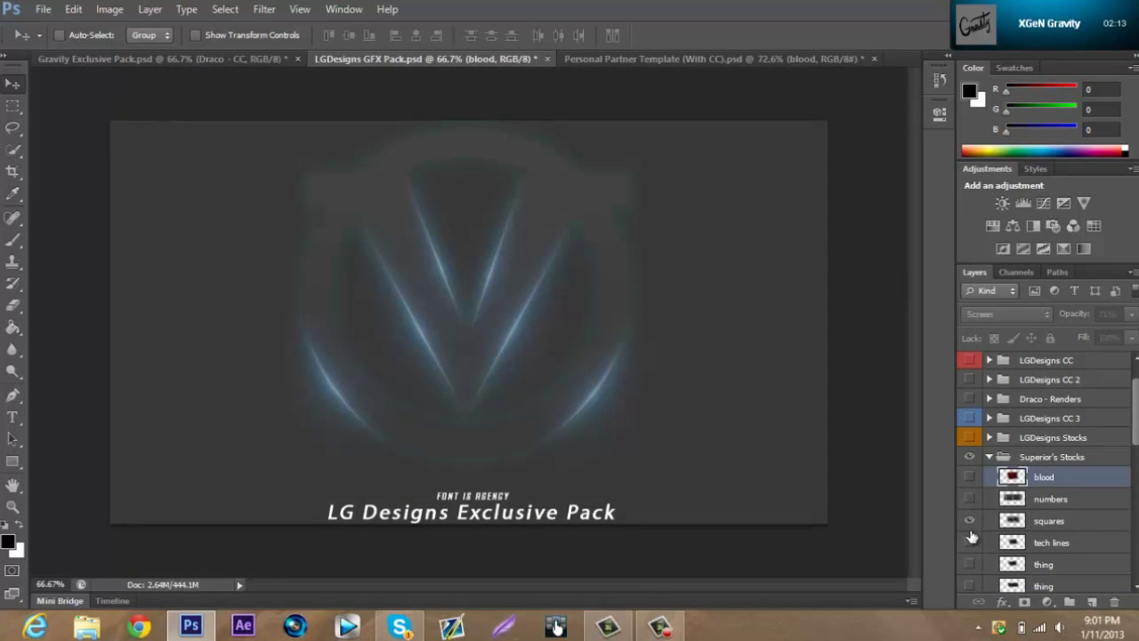
left_click(969, 520)
left_click(1037, 522)
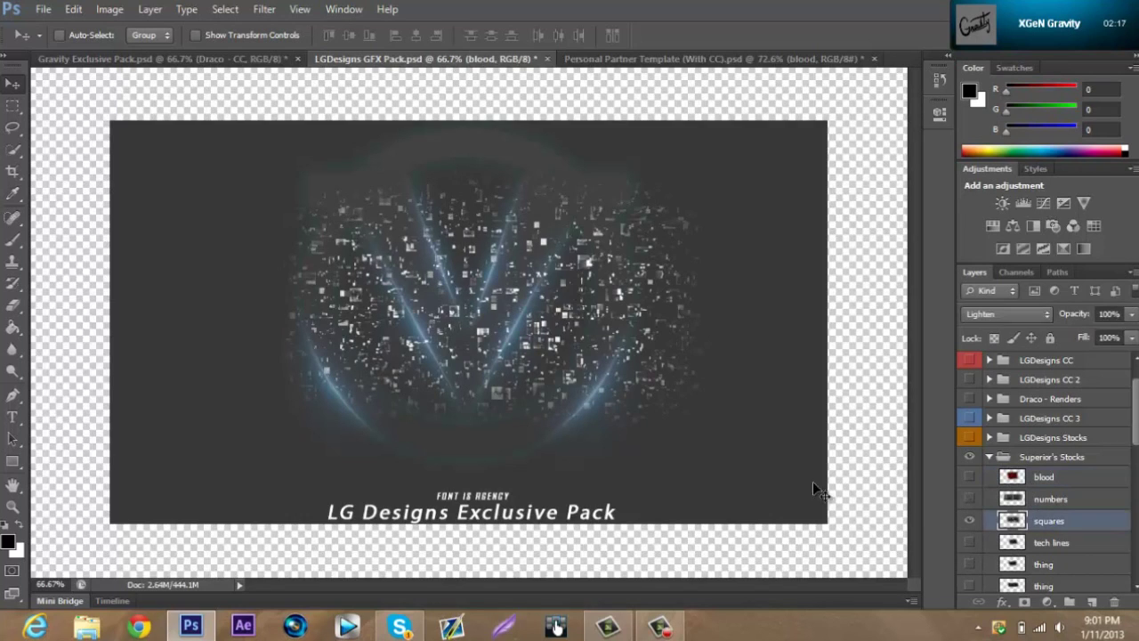
left_click_drag(500, 371, 565, 203)
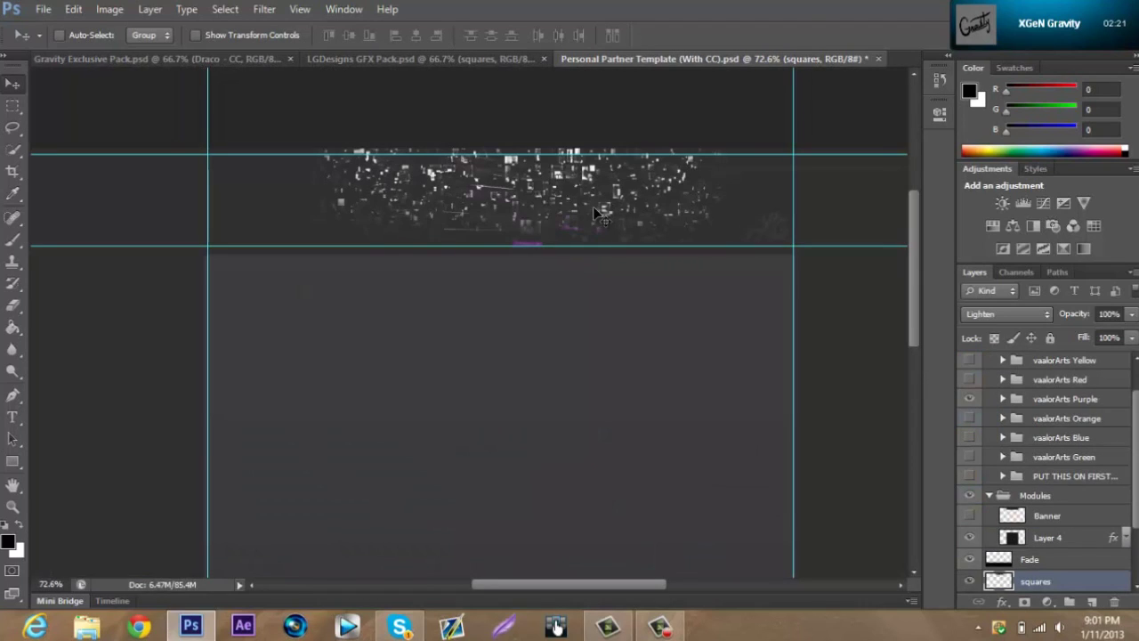
left_click_drag(608, 253, 628, 303)
Try Overlay and Color Dodge on the squares layer and lower its opacity to 25%.
left_click(1006, 313)
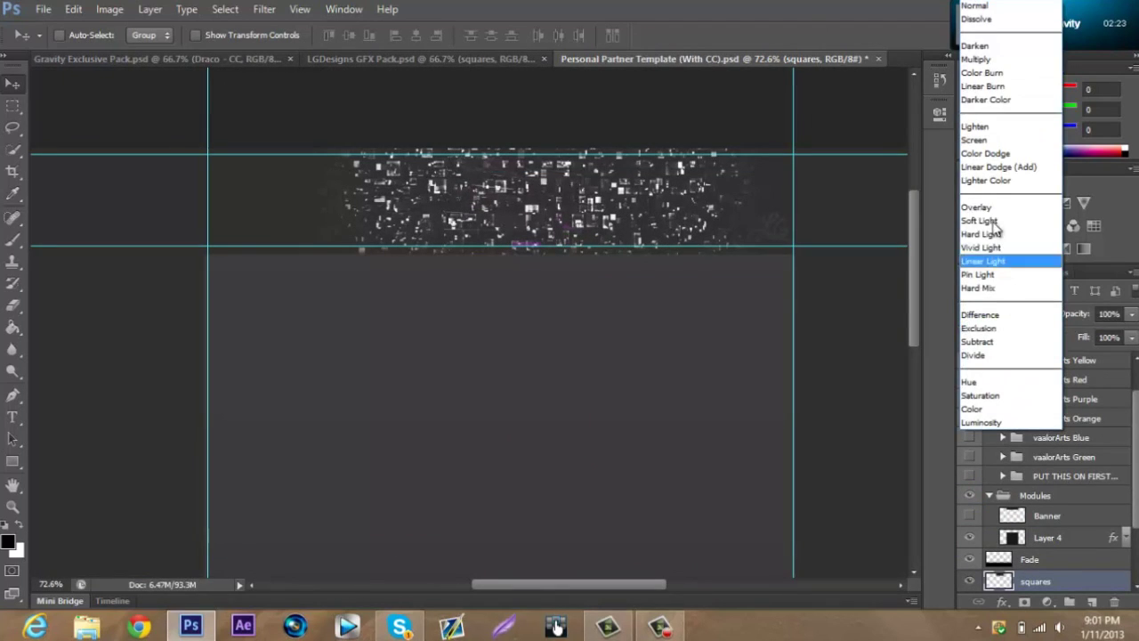
left_click(992, 210)
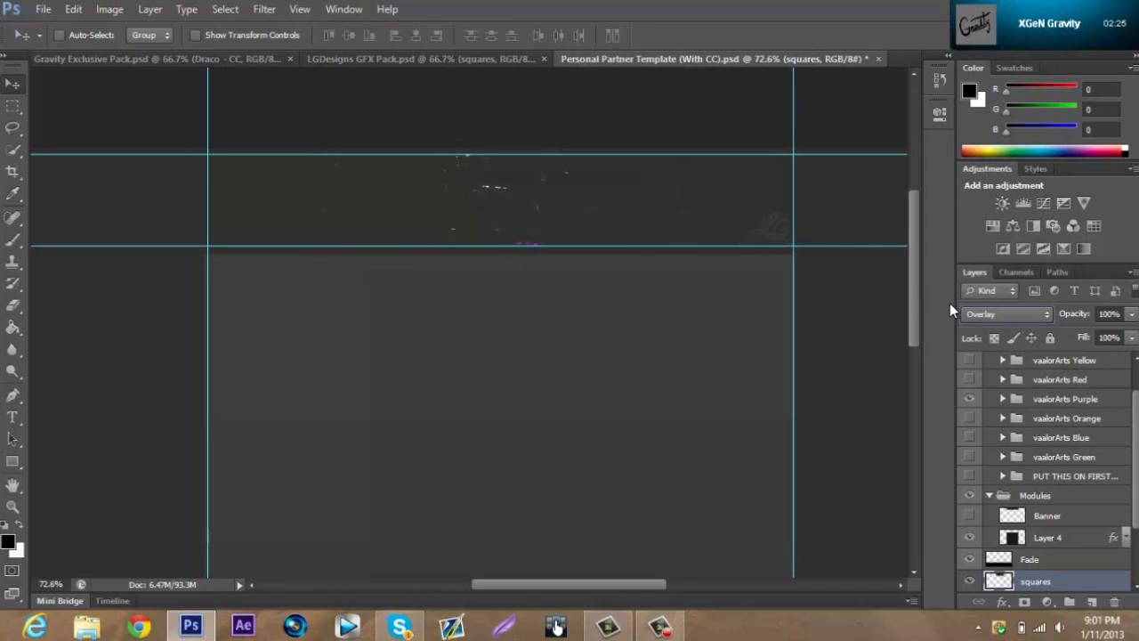
left_click(1004, 313)
left_click(993, 149)
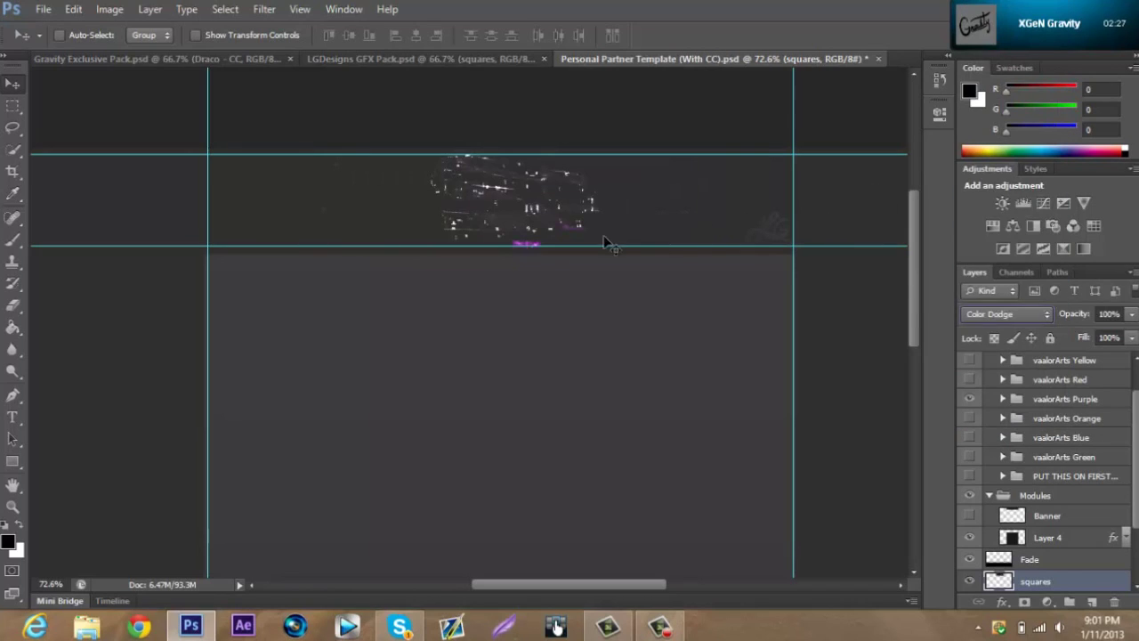
left_click(1130, 315)
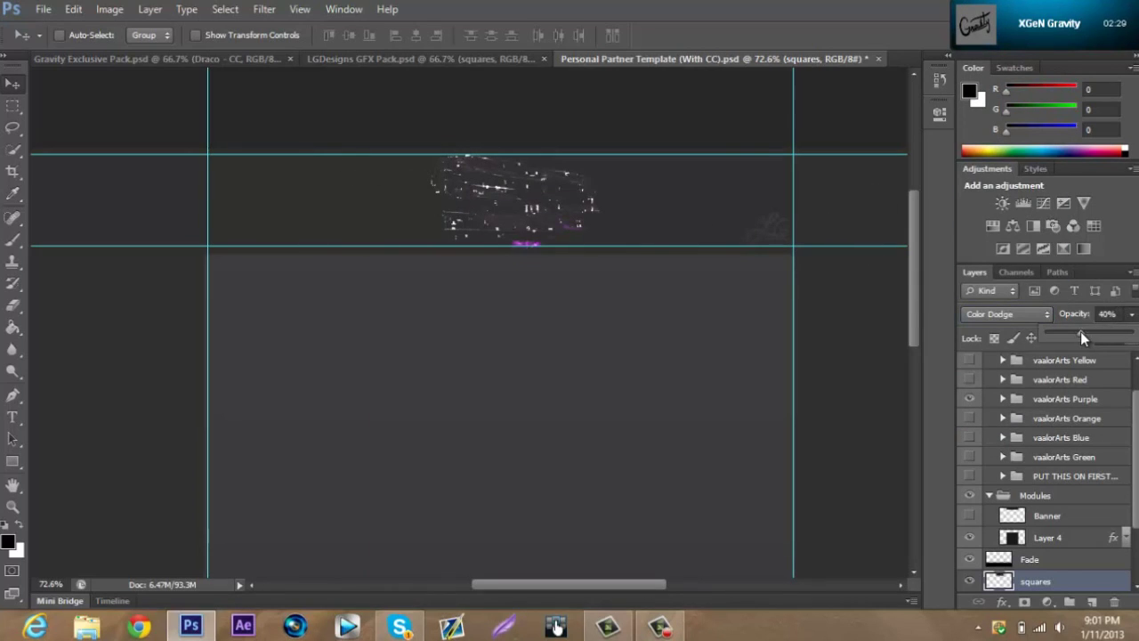
left_click_drag(1074, 331, 1068, 329)
Set the squares layer's blend mode to Overlay and shift the texture slightly over the render.
left_click(1021, 310)
left_click(992, 209)
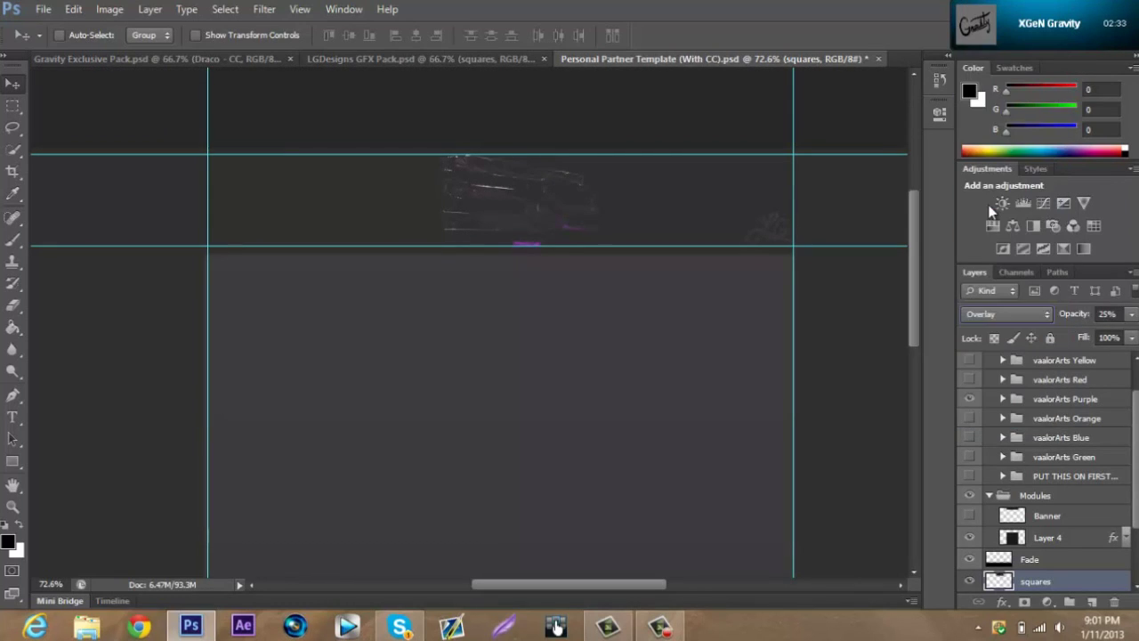
left_click(600, 218)
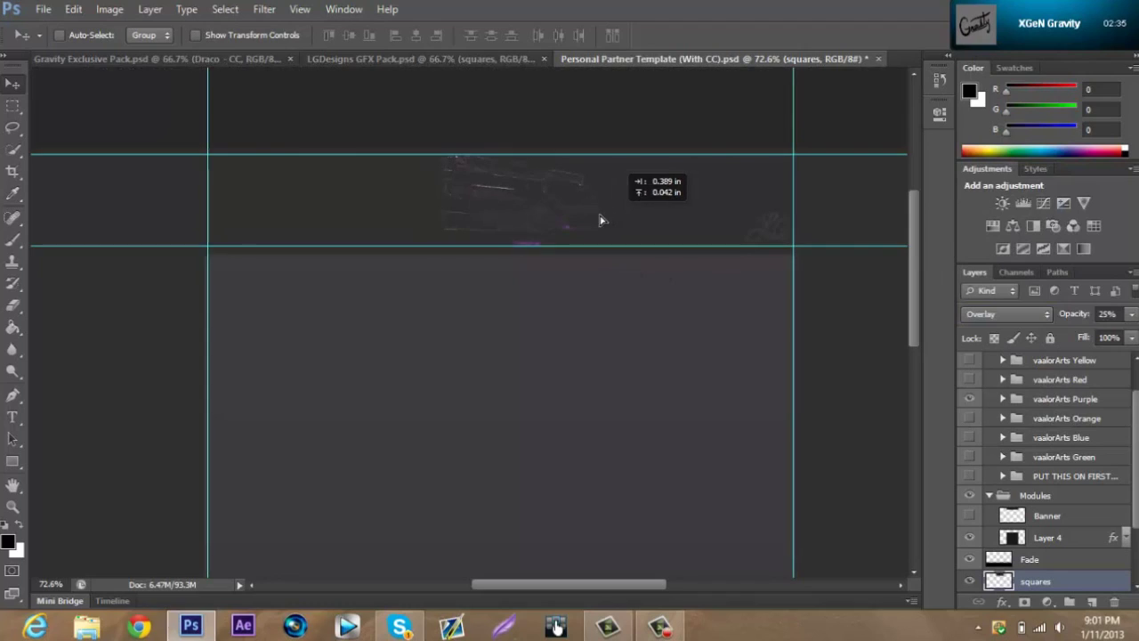
left_click(1132, 314)
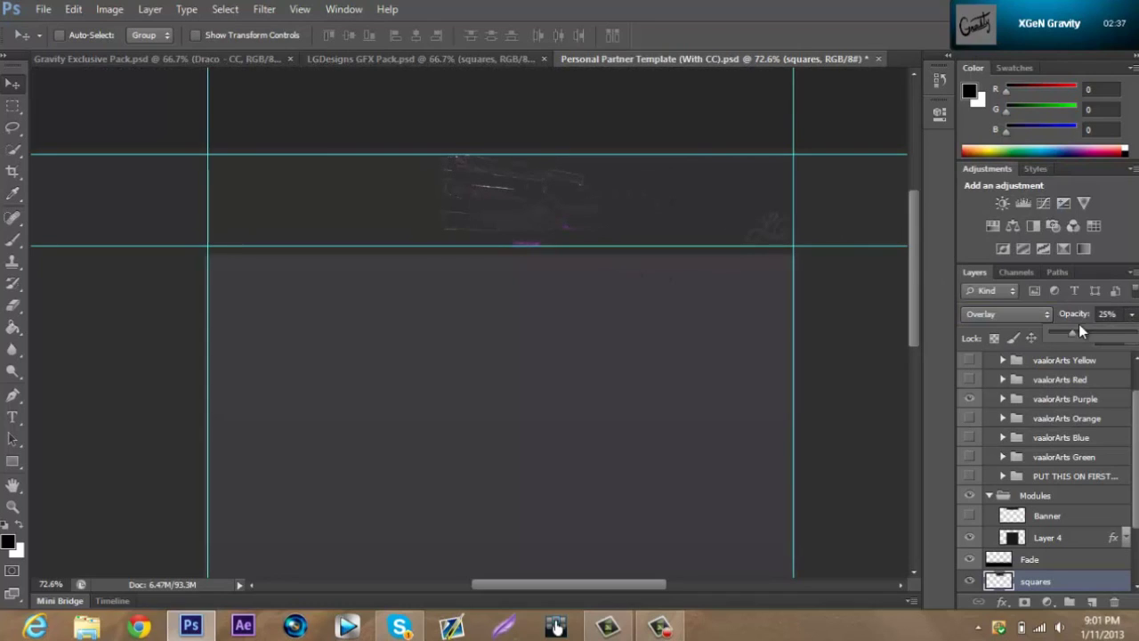
Hide the squares layer in LGDesigns GFX Pack.psd, and show and select the grundge layer in Superior's Stocks.
left_click(447, 60)
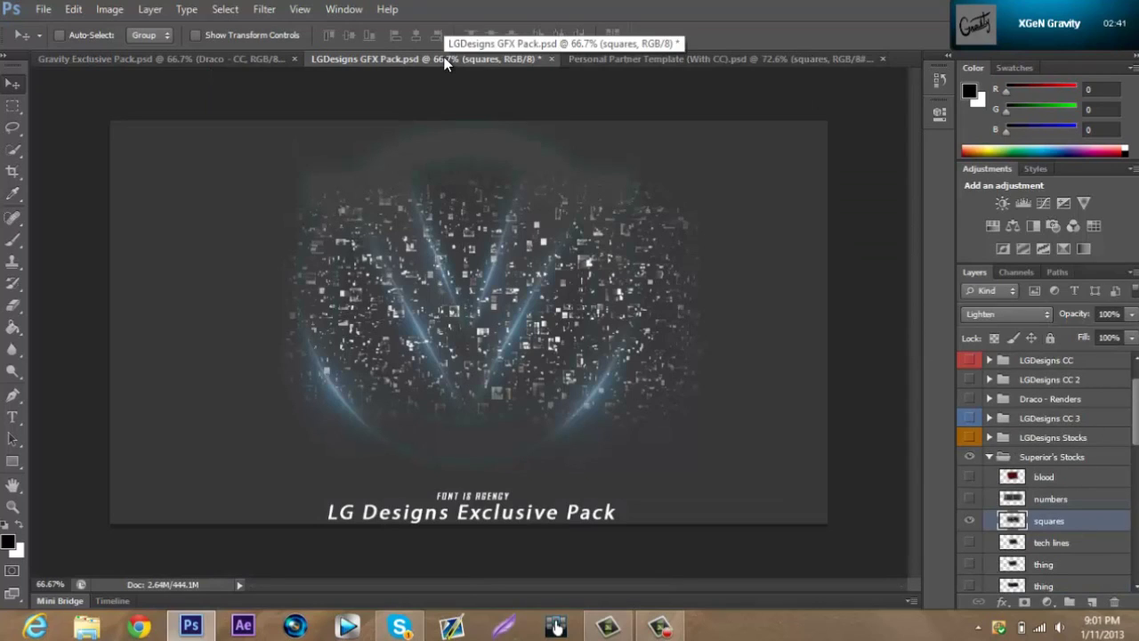
left_click(971, 520)
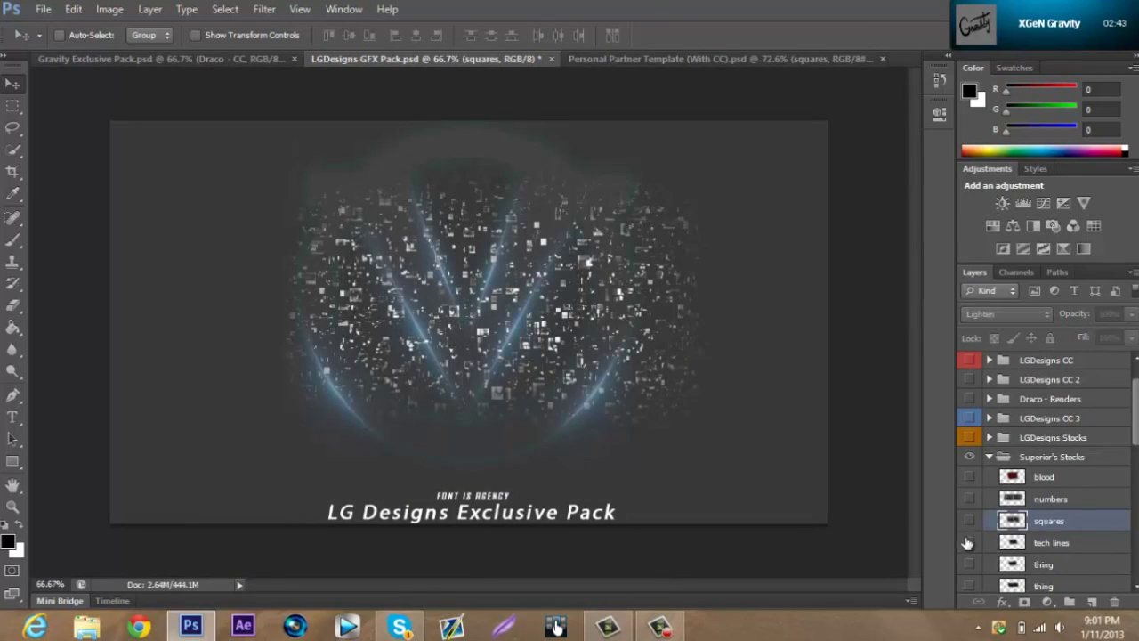
scroll(971, 547, "down", 3)
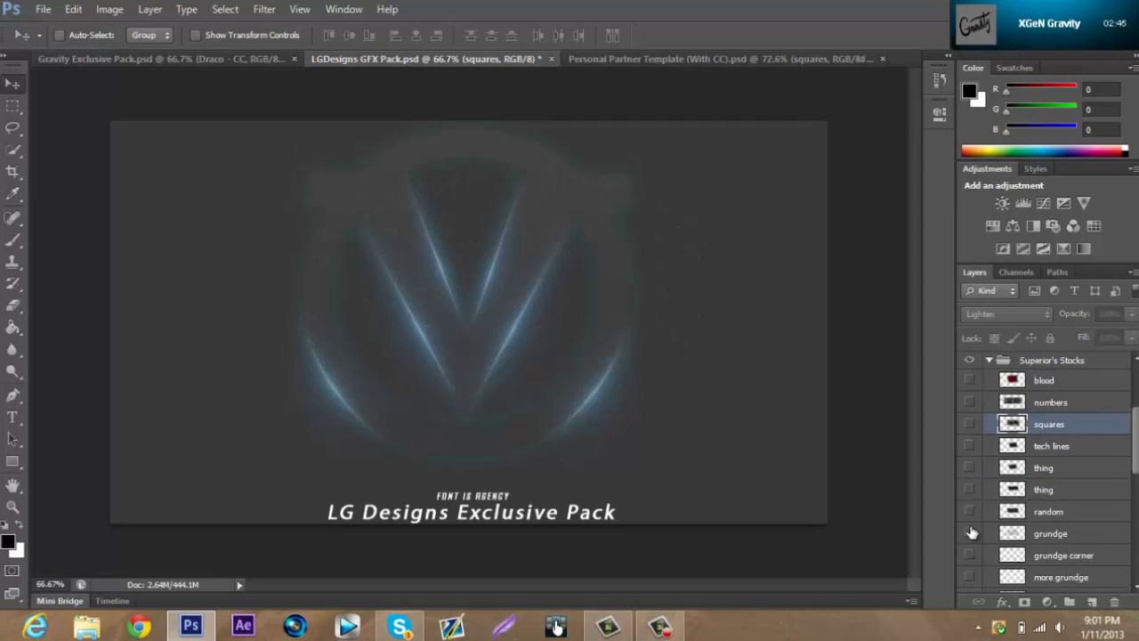
left_click(970, 534)
left_click(1050, 533)
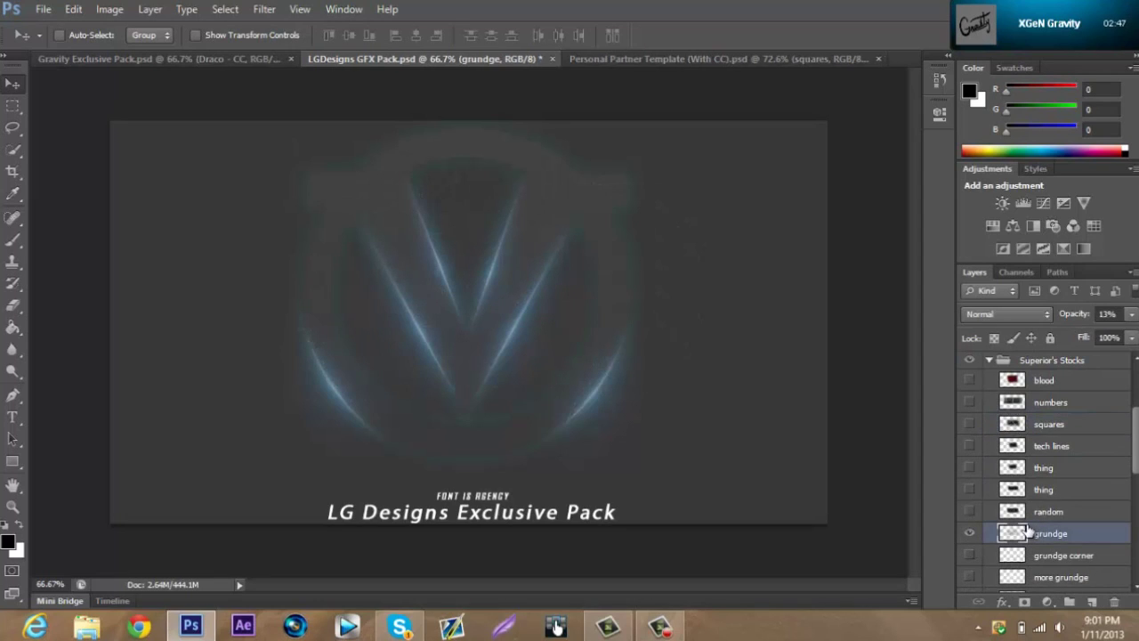
Copy the grundge texture into the template, raise its opacity to 100%, and position it across the banner behind the guides.
left_click(641, 59)
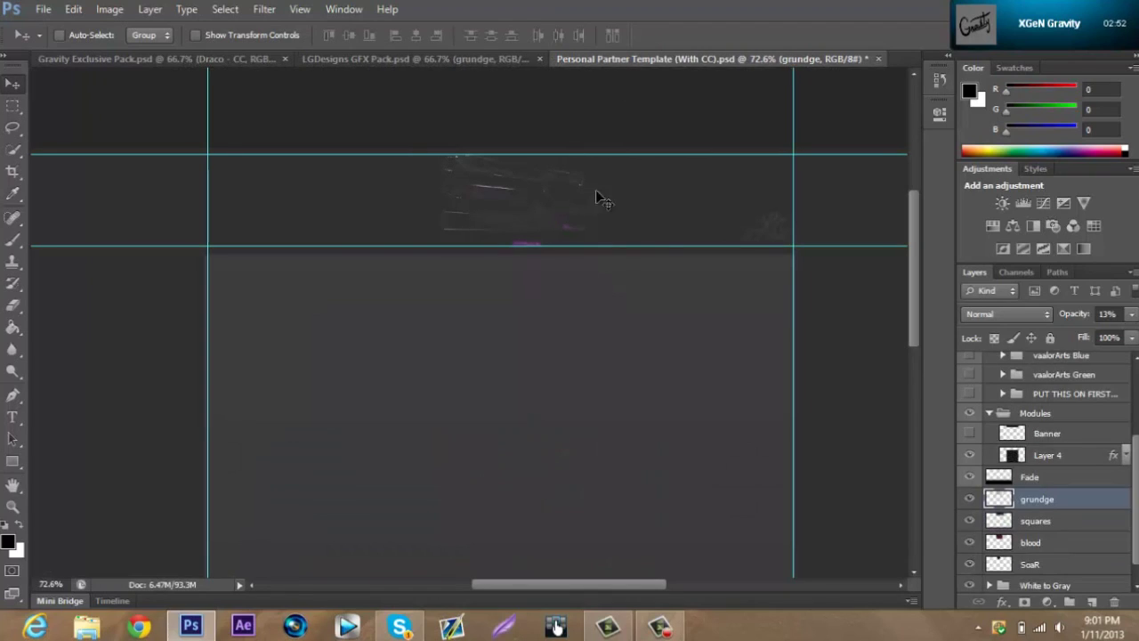
left_click_drag(602, 248, 599, 222)
left_click_drag(513, 183, 563, 217)
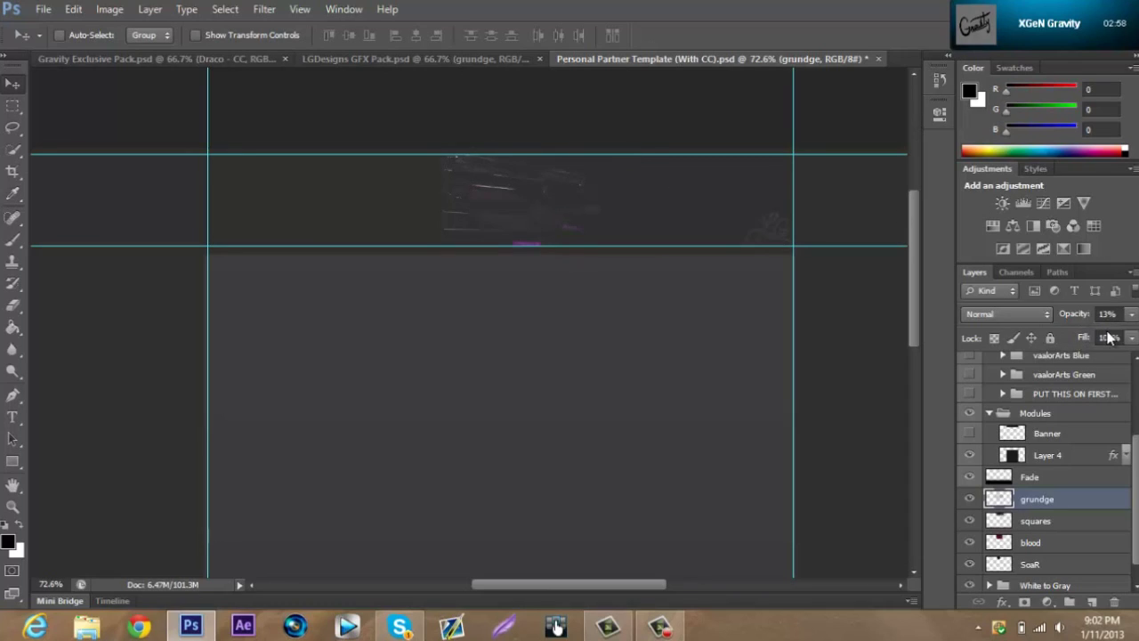
left_click_drag(1126, 313, 1138, 336)
left_click(519, 287)
left_click_drag(593, 231, 685, 145)
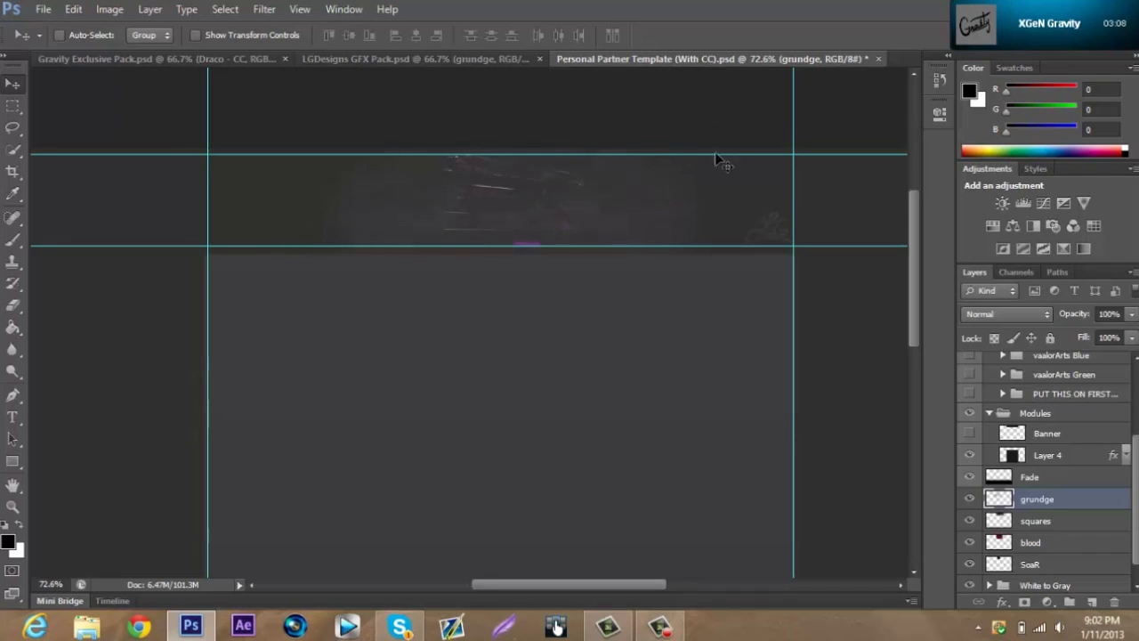
Blend the grundge layer with Color Dodge at 30% opacity and adjust its position over the render.
left_click(986, 313)
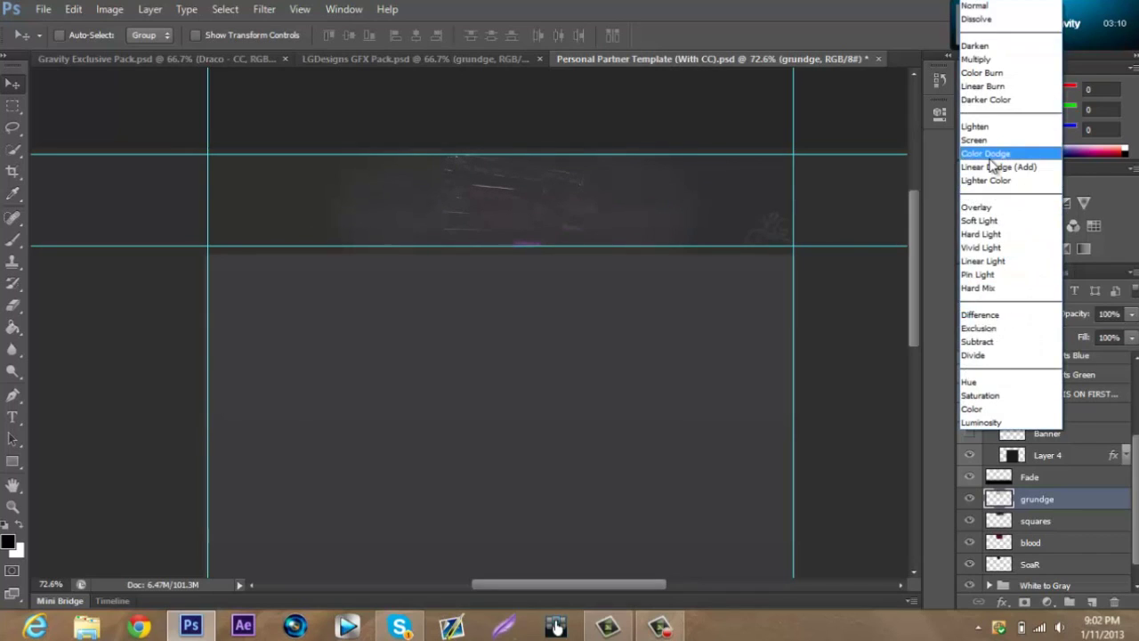
left_click(992, 153)
left_click_drag(537, 208, 550, 215)
scroll(547, 211, "up", 5)
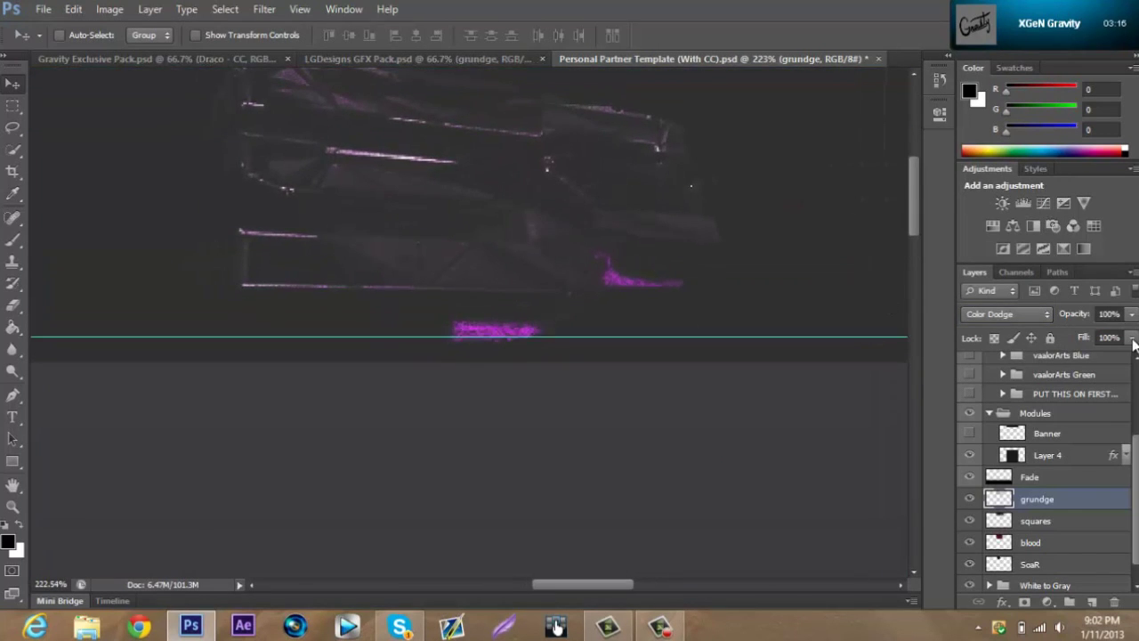
left_click(1109, 313)
type("30")
key("Return")
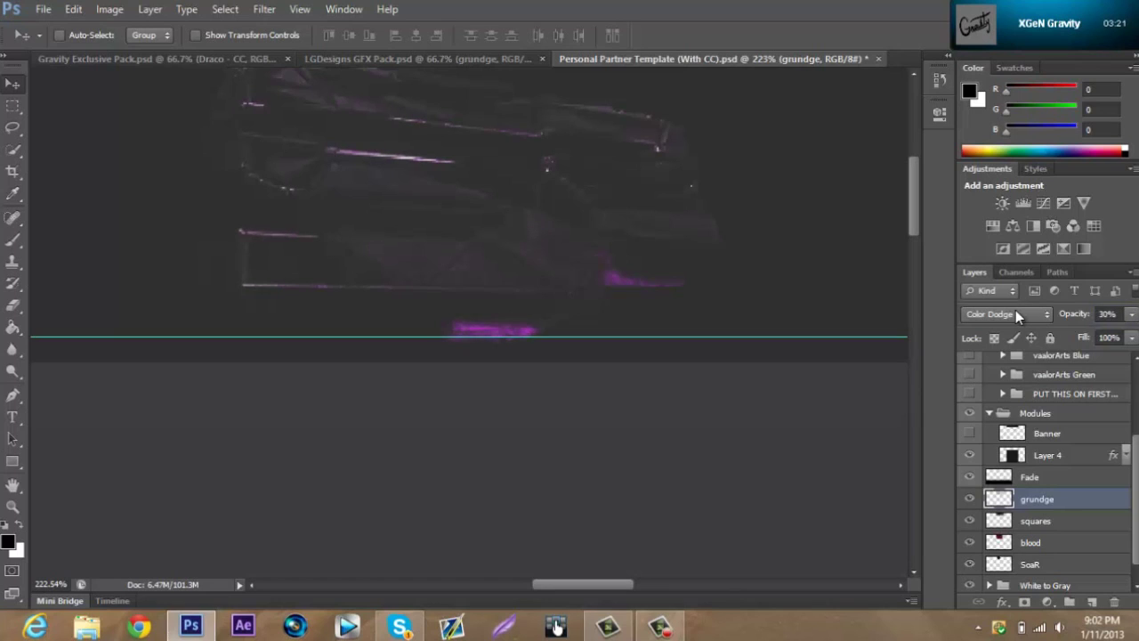
scroll(663, 334, "down", 5)
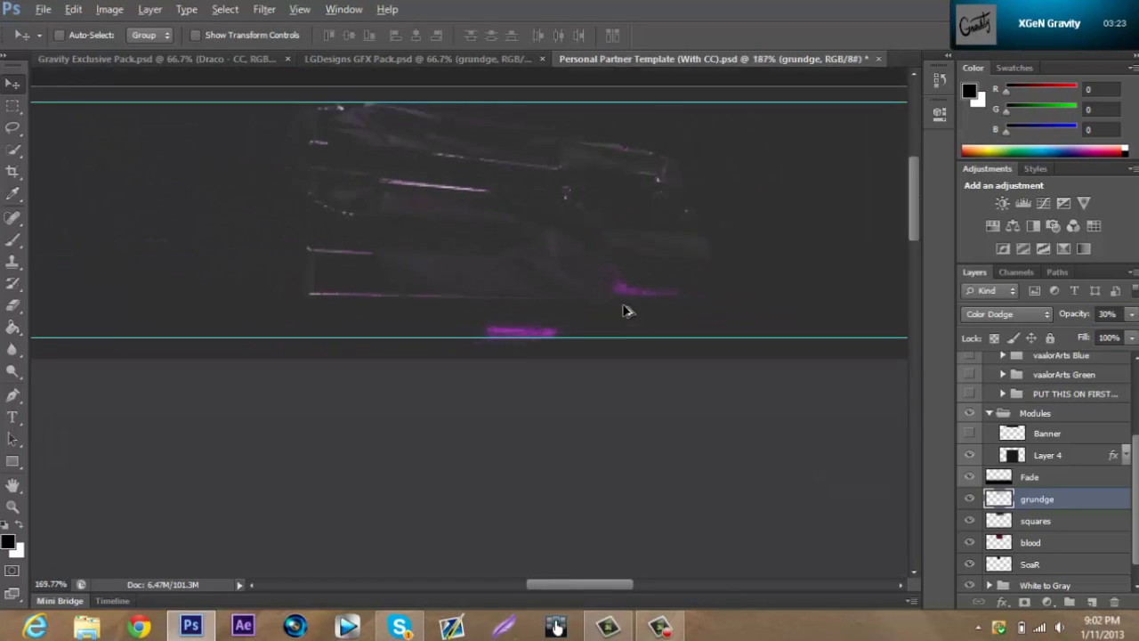
scroll(764, 332, "down", 4)
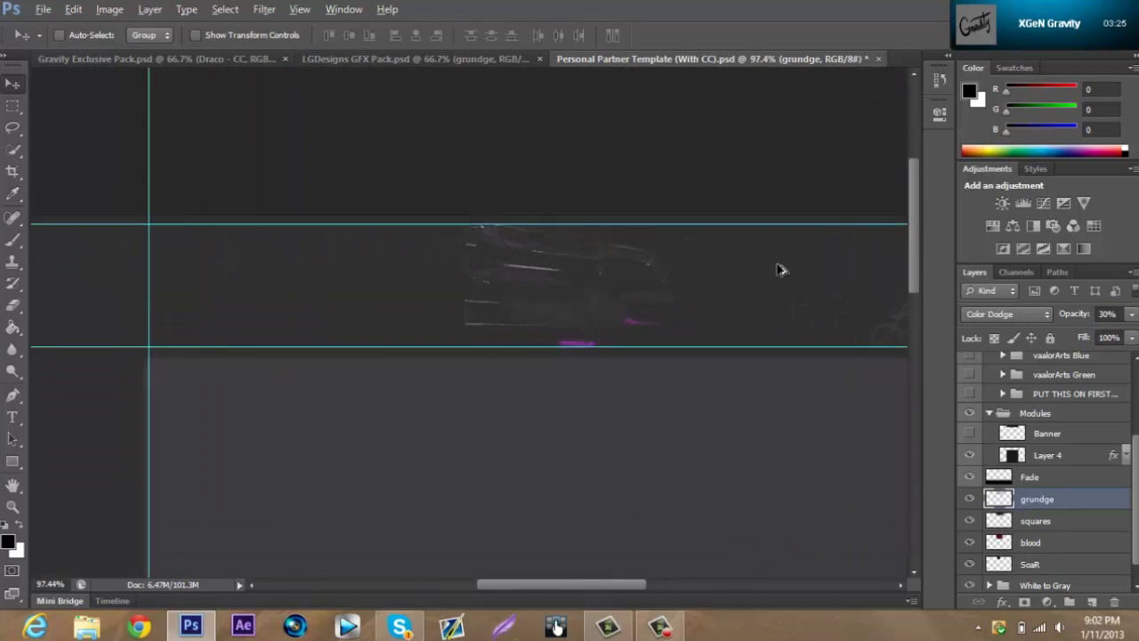
scroll(812, 302, "down", 2)
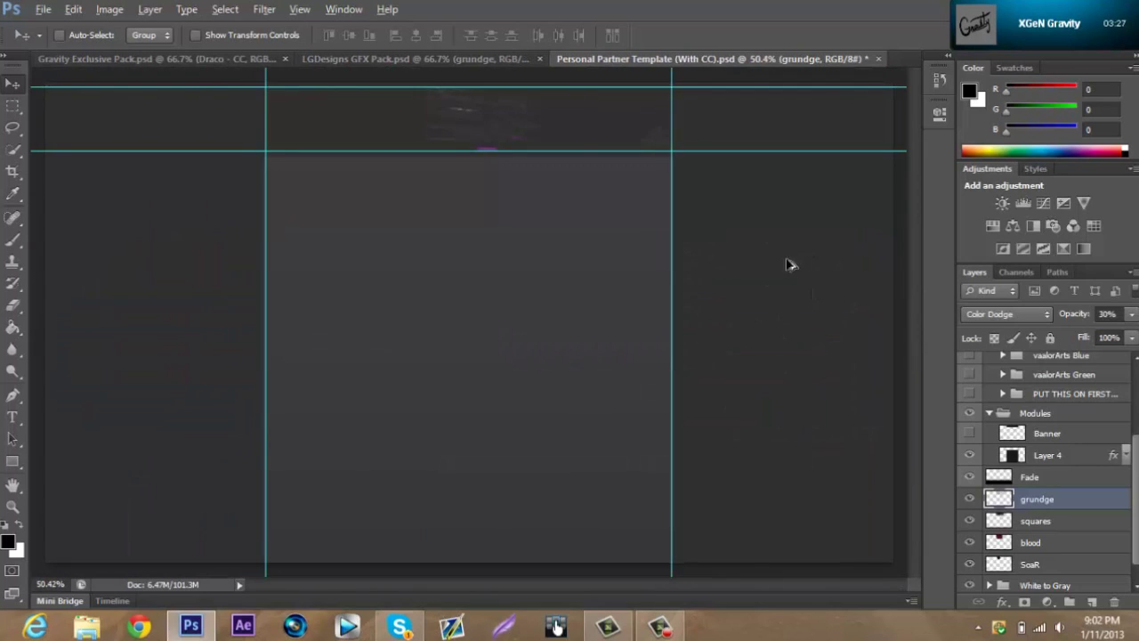
scroll(528, 121, "up", 4)
scroll(522, 128, "down", 2)
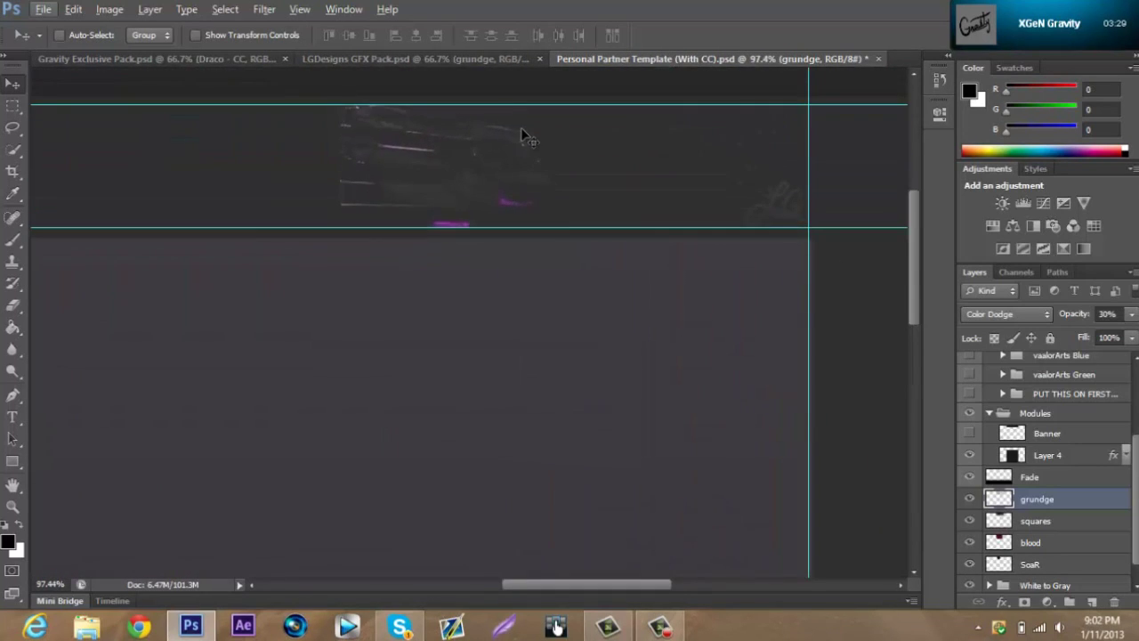
Show grundge corner instead of grundge in LGDesigns GFX Pack.psd and copy it over the render in the template's banner.
left_click(401, 59)
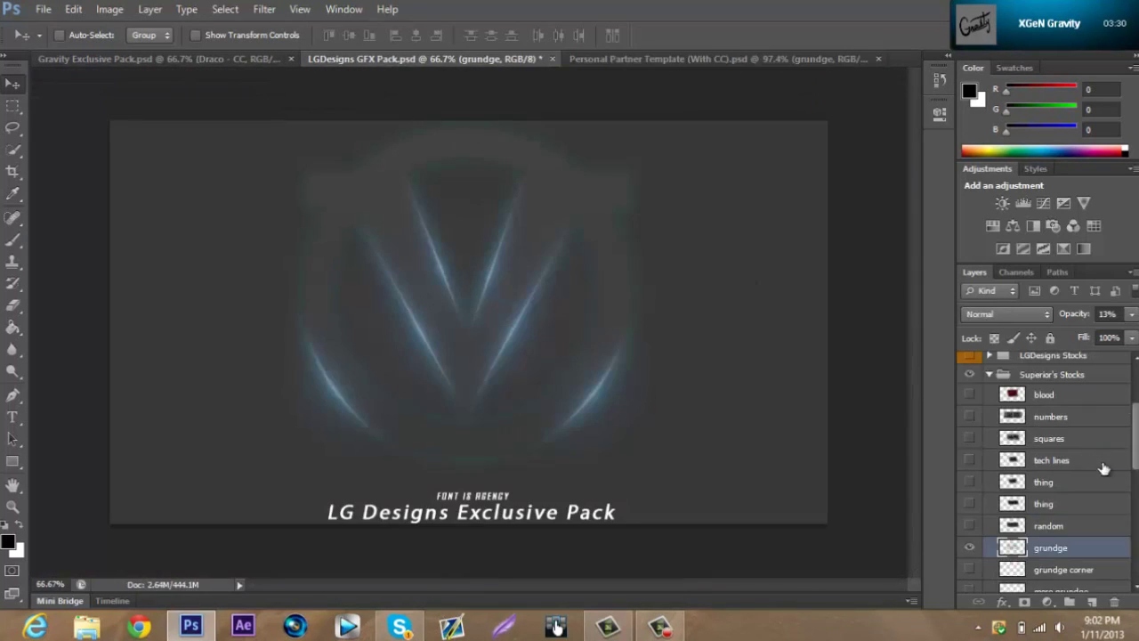
left_click(969, 569)
left_click(1059, 576)
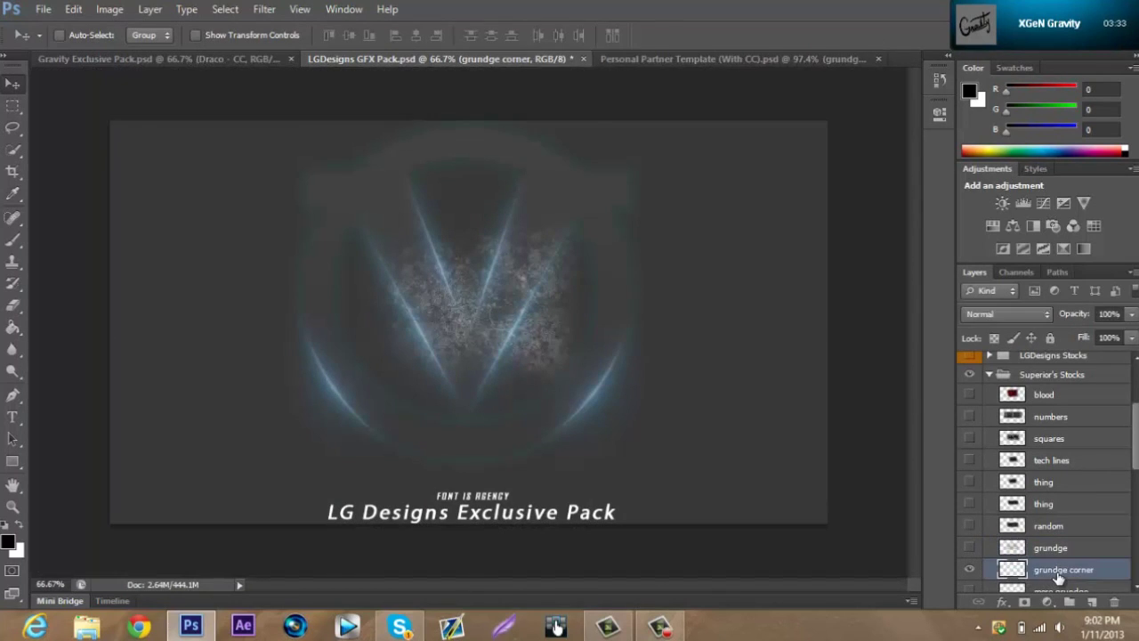
left_click(703, 59)
left_click_drag(428, 200, 417, 163)
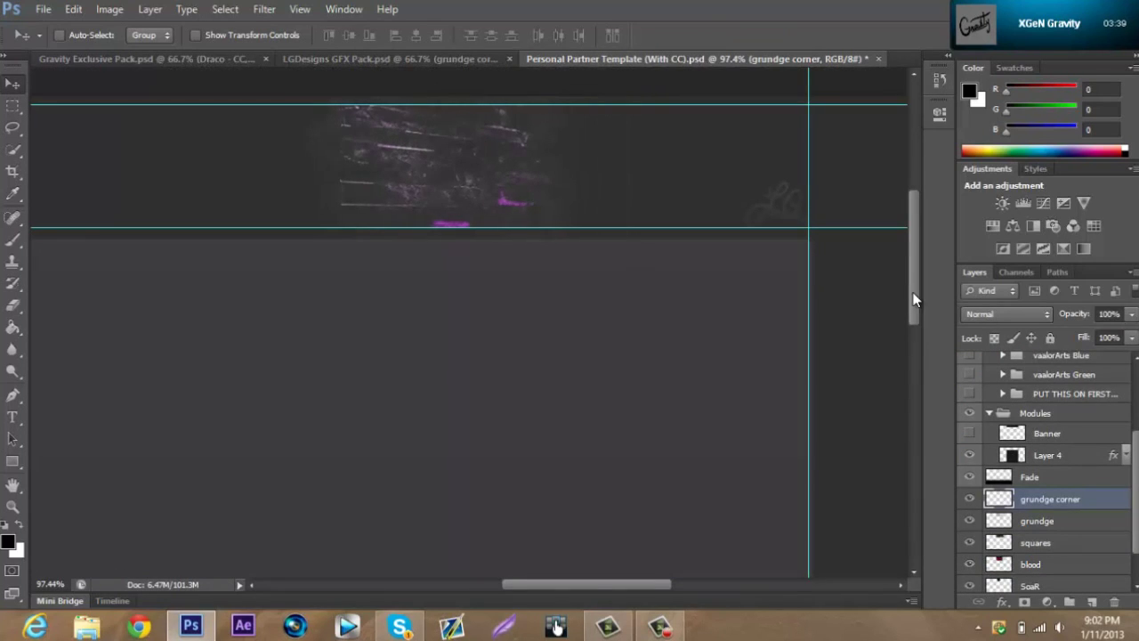
Set the grundge corner layer to Overlay at 20% opacity and nudge it into place over the render.
left_click(995, 317)
left_click(982, 208)
mouse_move(543, 157)
left_mouse_down()
mouse_move(575, 161)
mouse_move(528, 161)
left_mouse_up()
left_click(1131, 314)
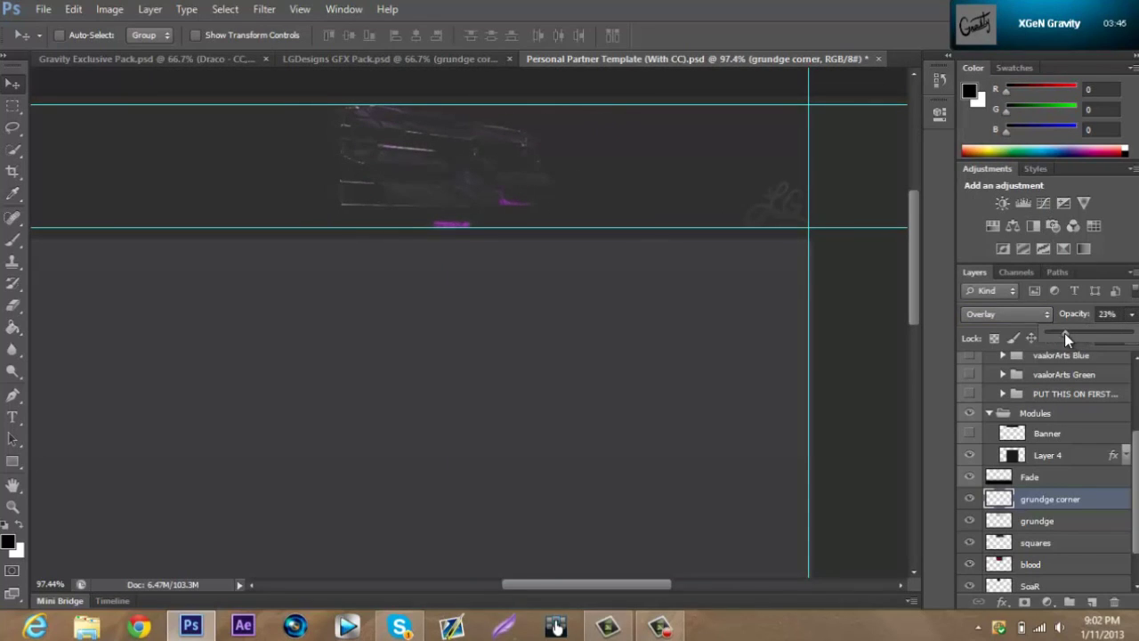
left_click_drag(1064, 331, 1061, 332)
Hide the LGDesigns - CC group, and show and expand the Draco - CC group.
left_click(1137, 405)
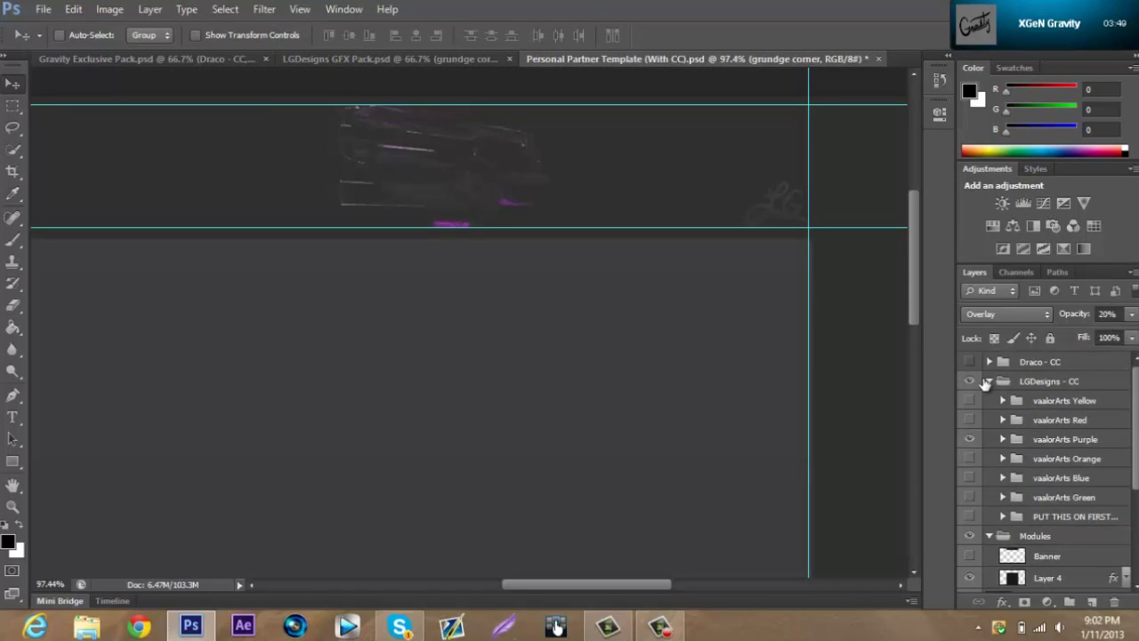
left_click(971, 382)
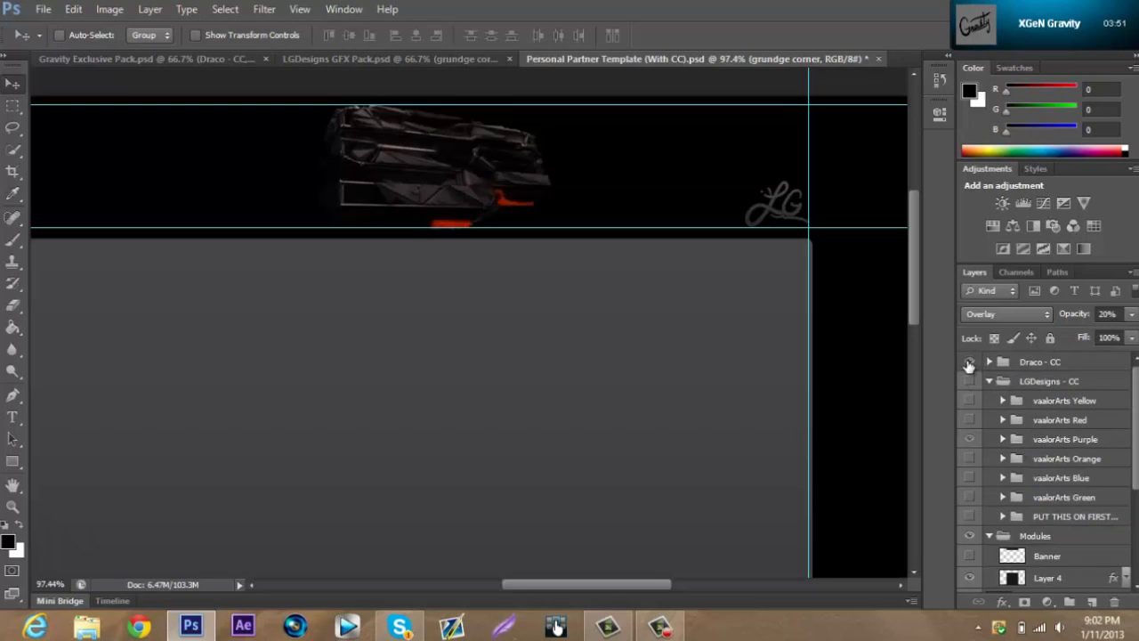
left_click(989, 362)
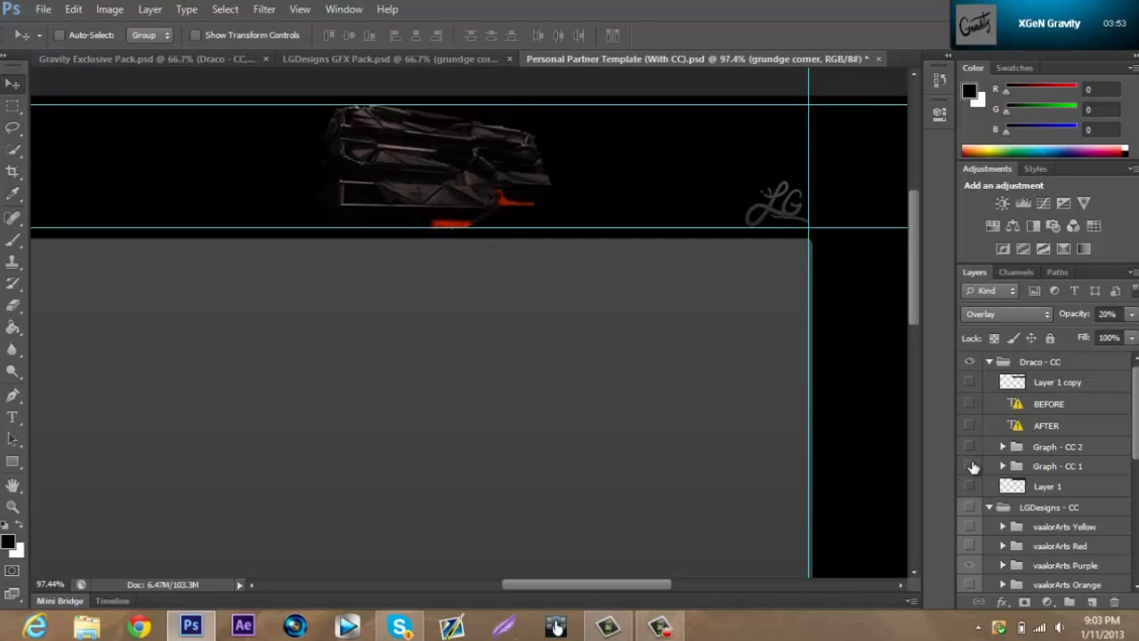
Show the Graph - CC 1 correction inside the Draco - CC group and collapse the group.
left_click(970, 447)
left_click(970, 467)
left_click(970, 466)
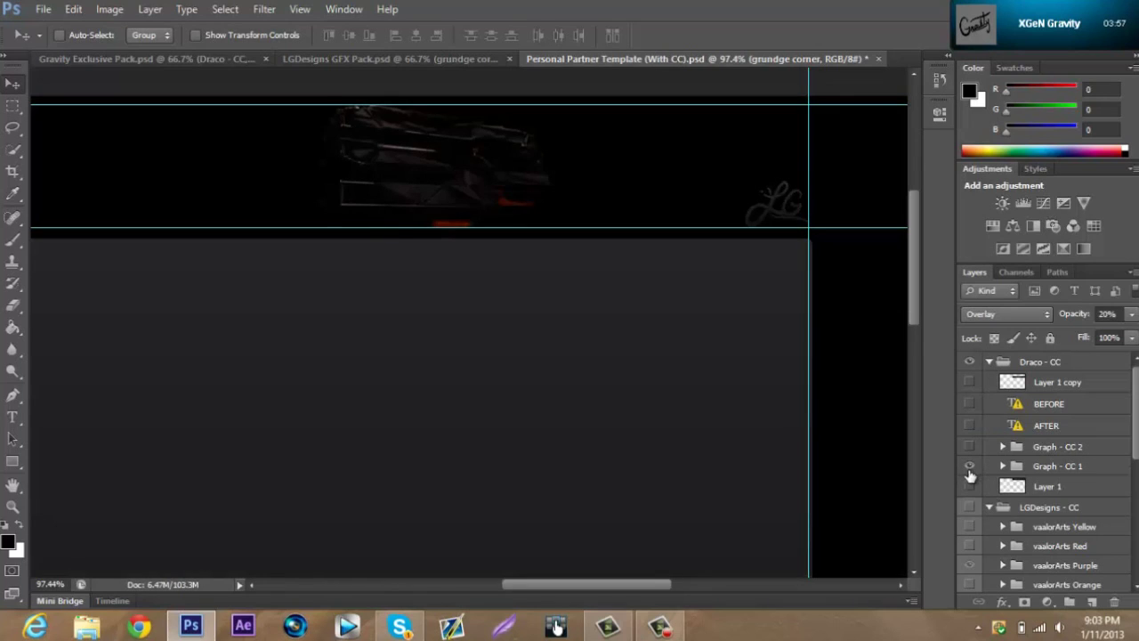
left_click(988, 362)
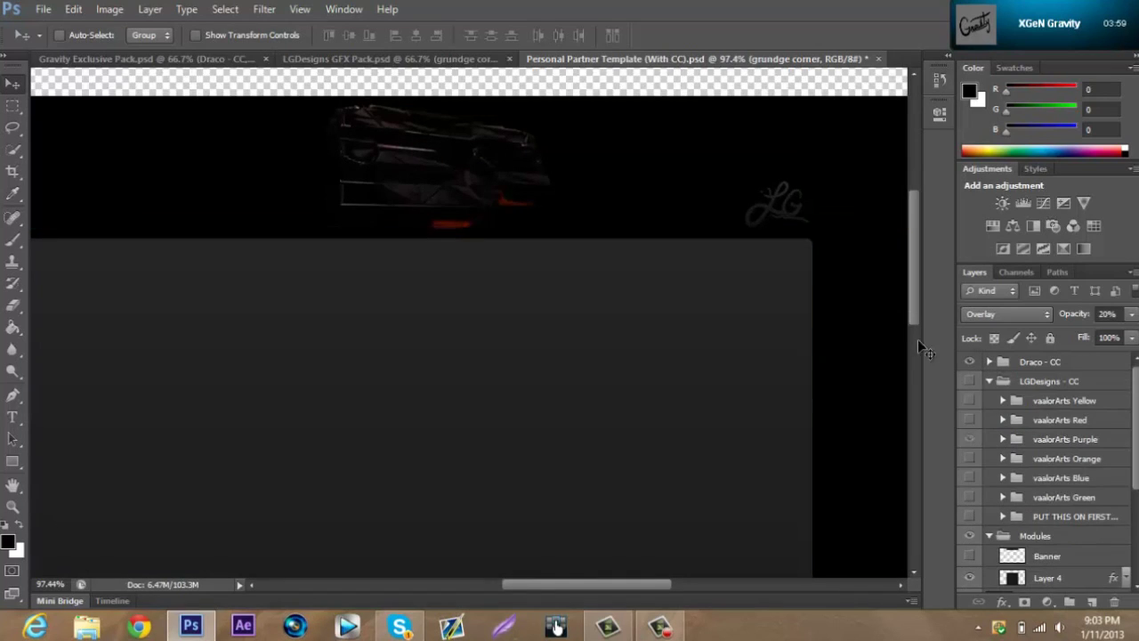
Switch to Gravity Exclusive Pack.psd, expand its Stocks group and preview the stock textures, including 1(Normal).
left_click(374, 60)
scroll(986, 451, "down", 5)
scroll(986, 451, "up", 1)
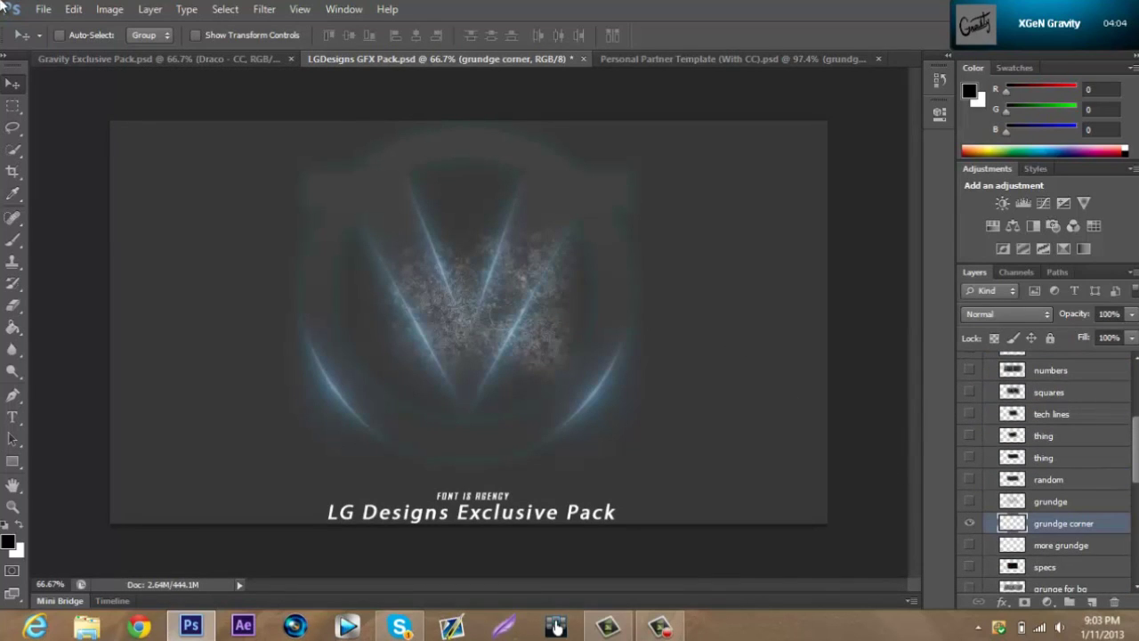
left_click(60, 57)
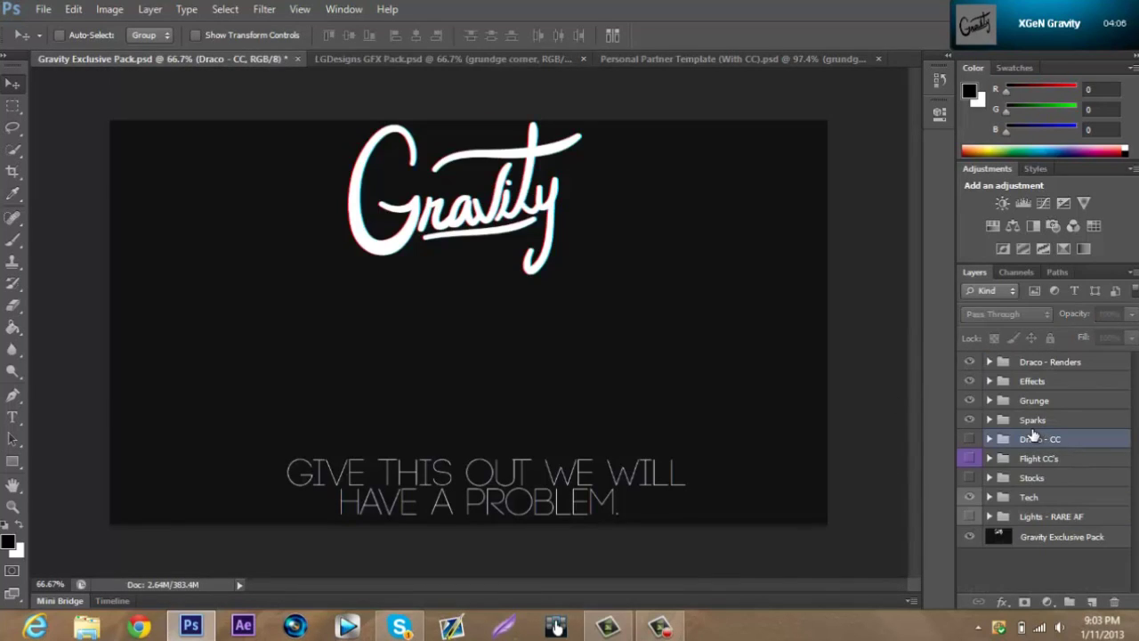
left_click(989, 478)
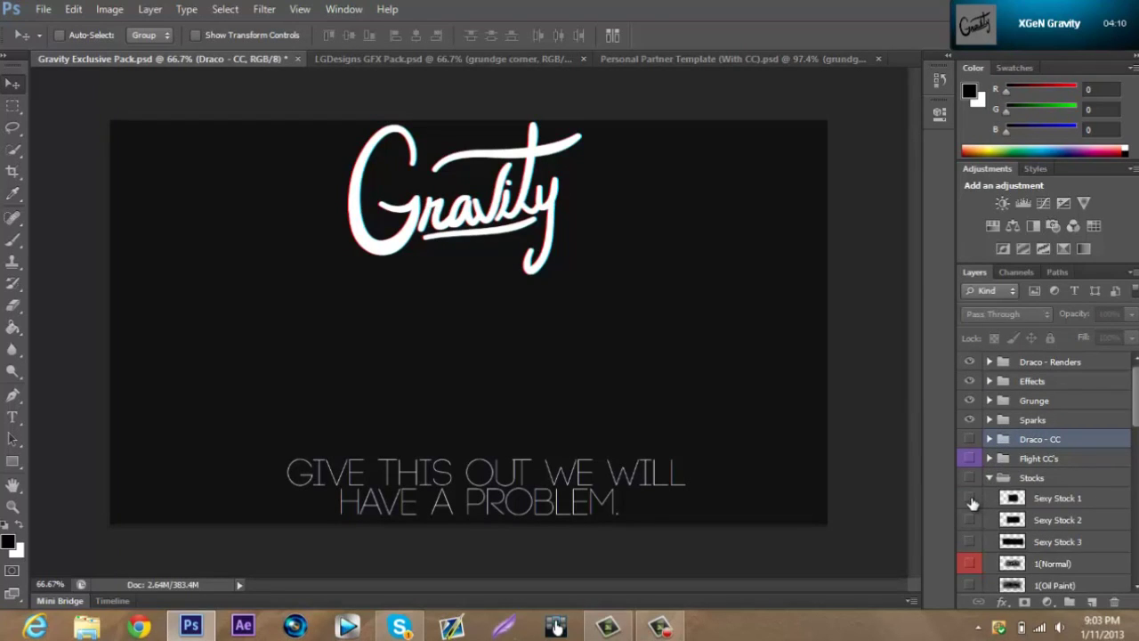
left_click(971, 500)
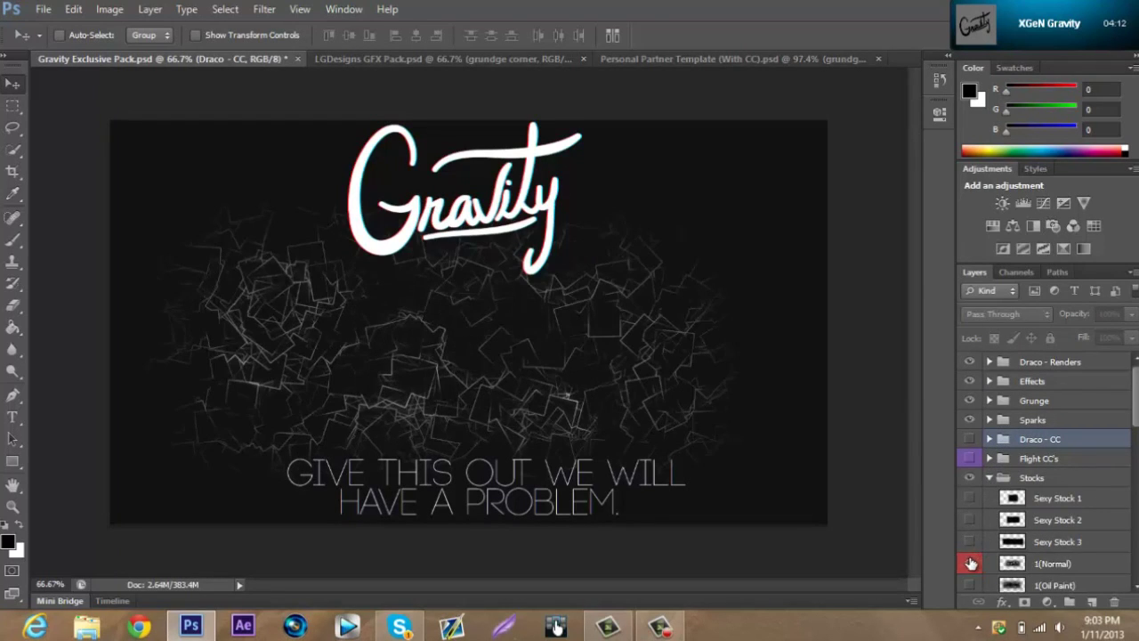
left_click(971, 563)
left_click(971, 479)
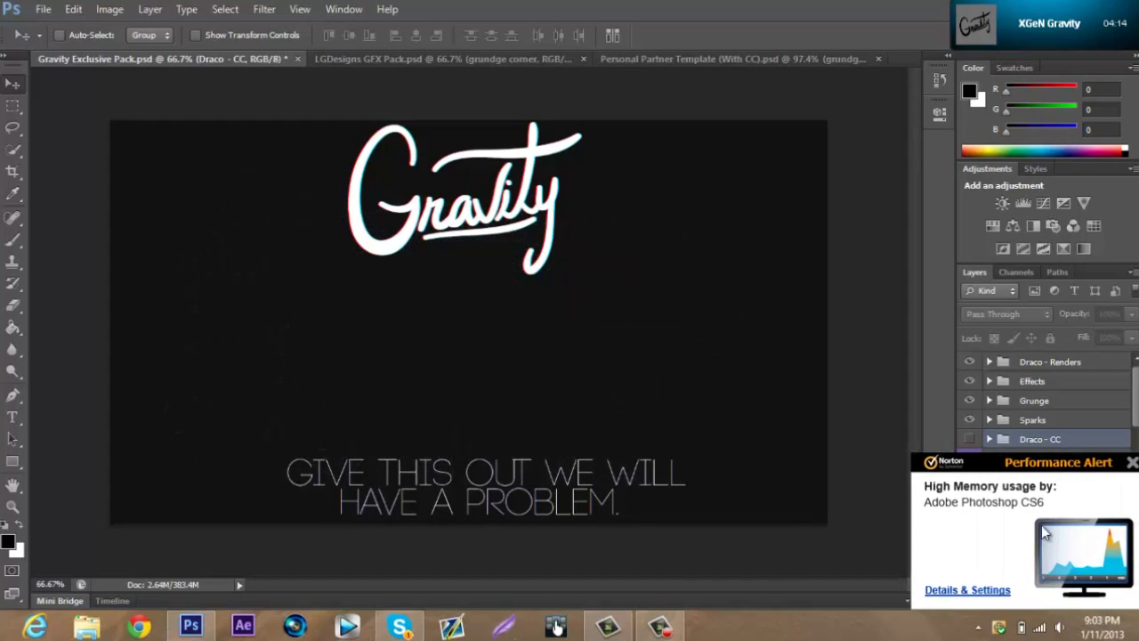
left_click(1132, 463)
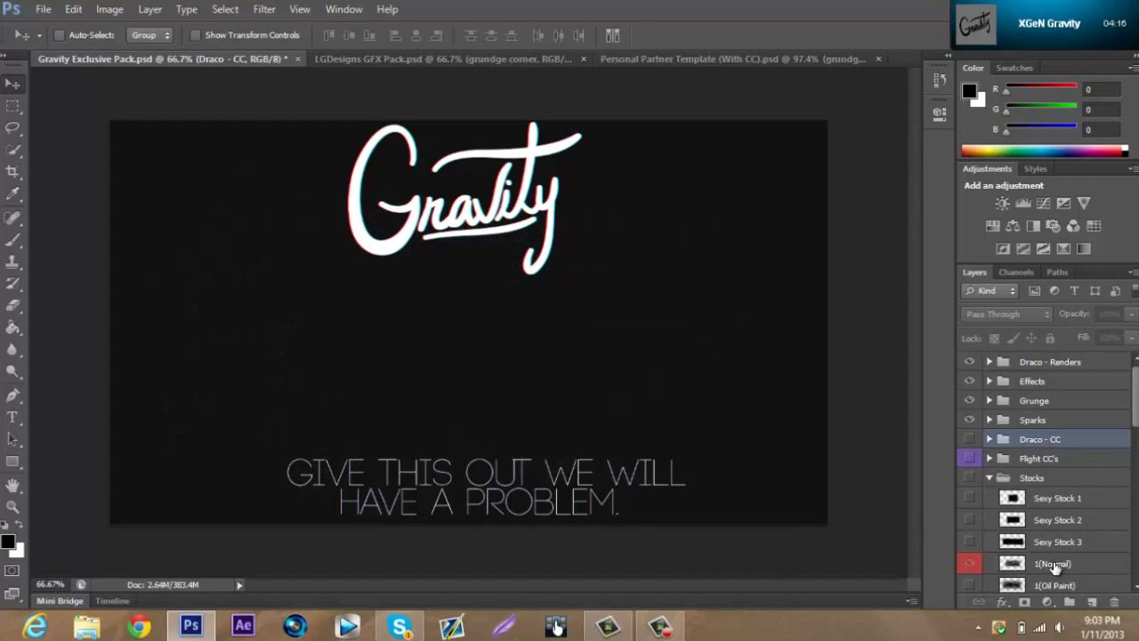
Hide the other textures in the Stocks group so that 1(Normal) is the only stock shown.
left_click(1054, 565)
left_click(969, 564)
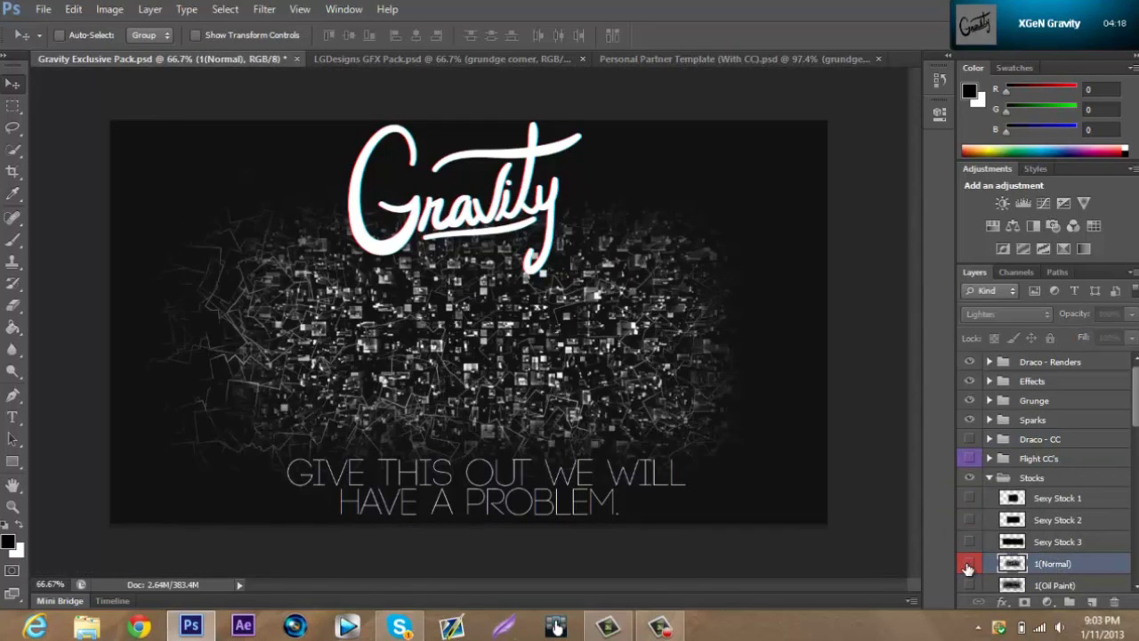
left_click(969, 564)
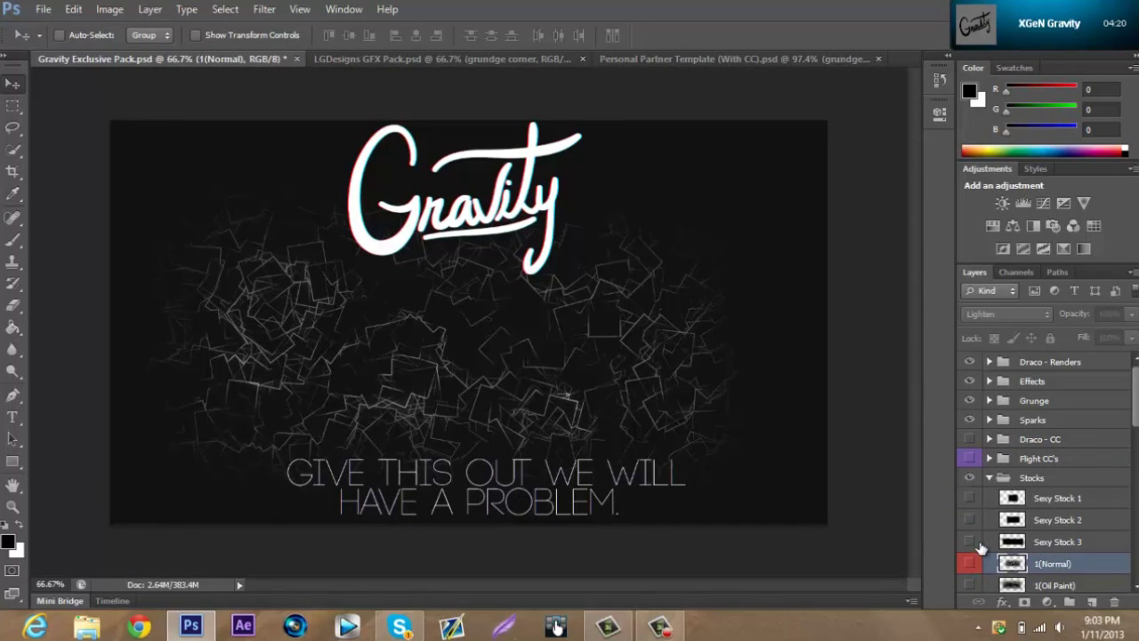
scroll(980, 544, "down", 5)
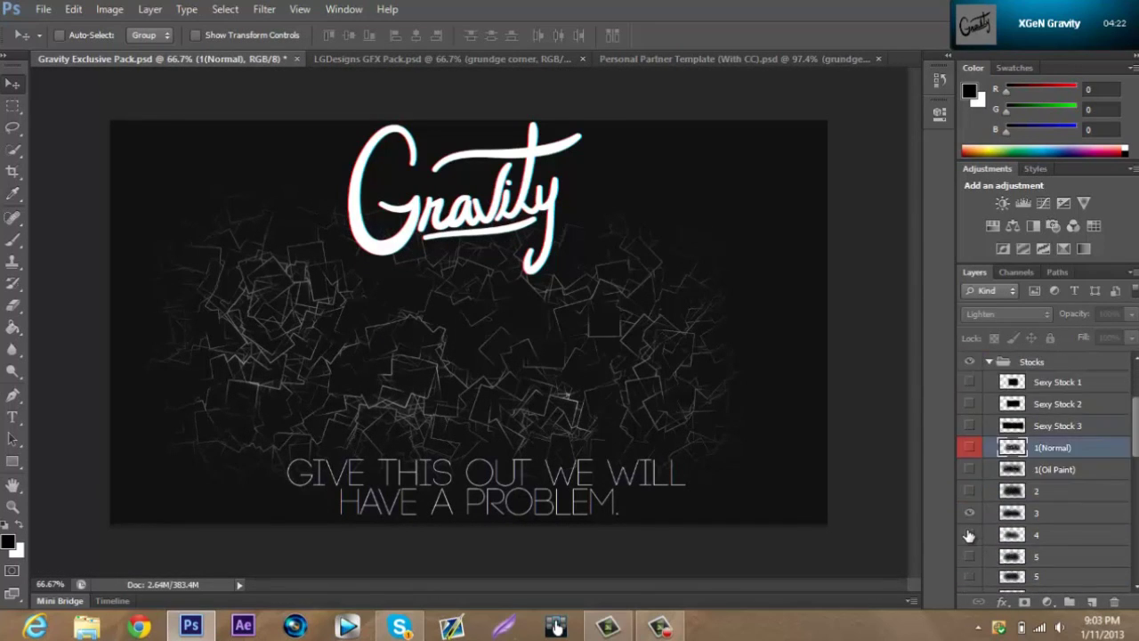
scroll(969, 535, "down", 5)
left_click(973, 401)
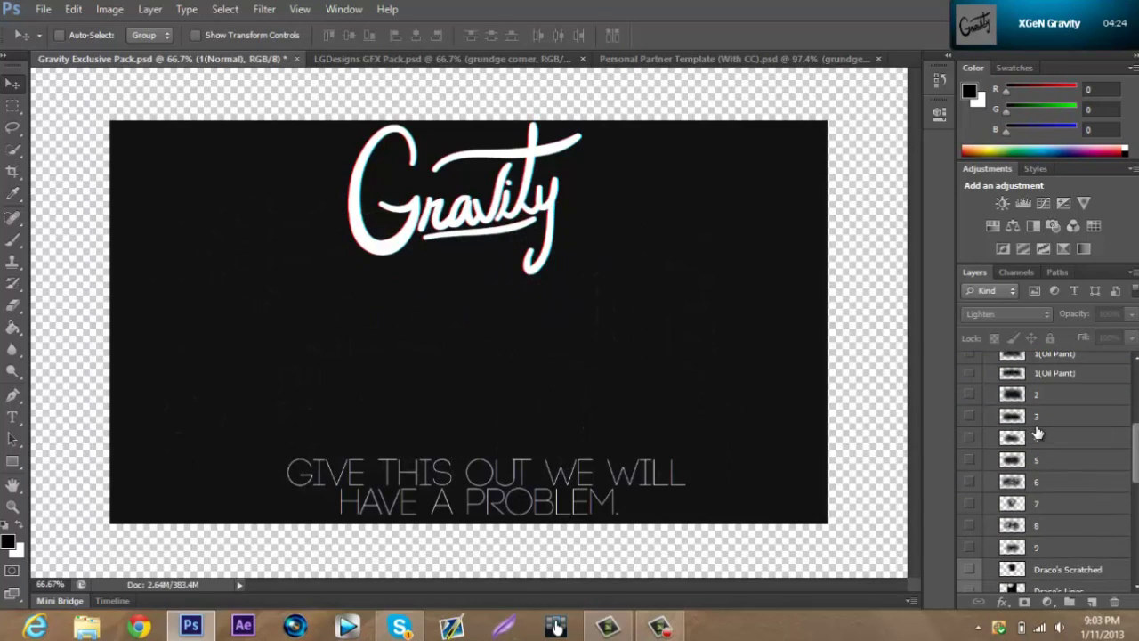
scroll(1038, 431, "up", 4)
left_click(970, 428)
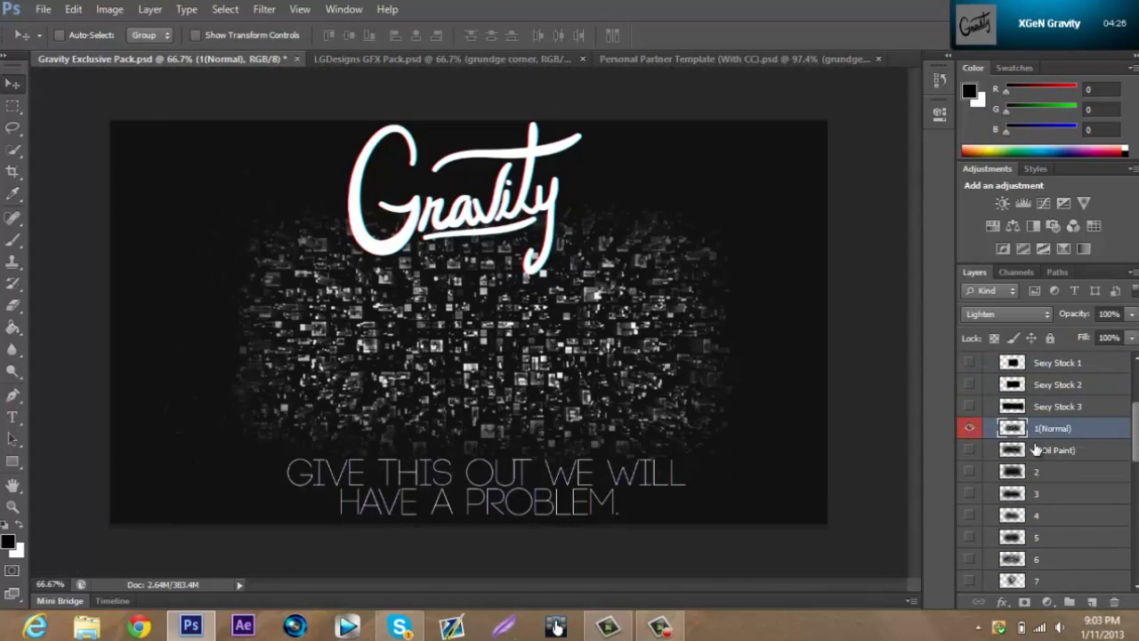
Copy the 1(Normal) stock into the Personal Partner Template's banner and shift it across the render.
left_click_drag(568, 376, 530, 259)
left_click(660, 627)
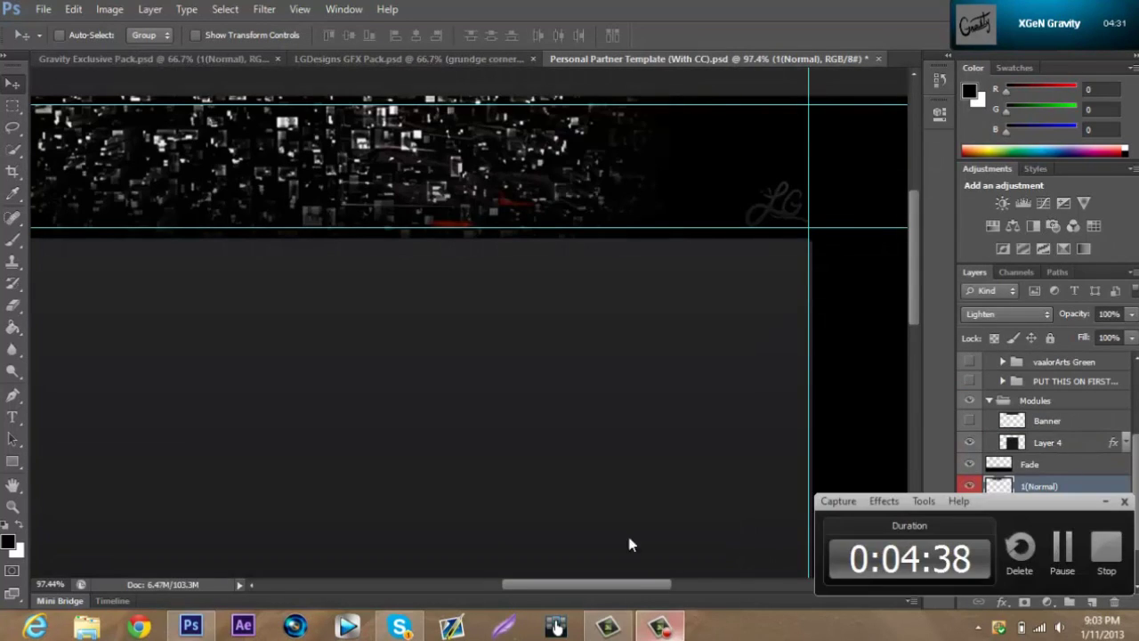
left_click(499, 390)
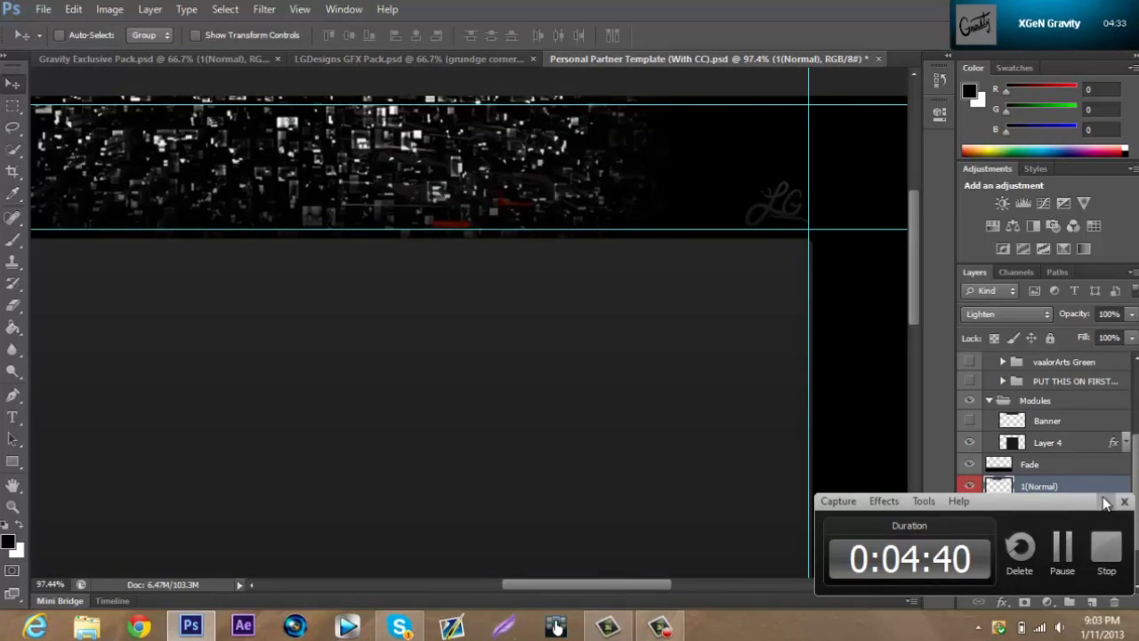
left_click_drag(467, 222, 578, 224)
Blend the 1(Normal) layer with Overlay at 24% opacity.
left_click(1015, 314)
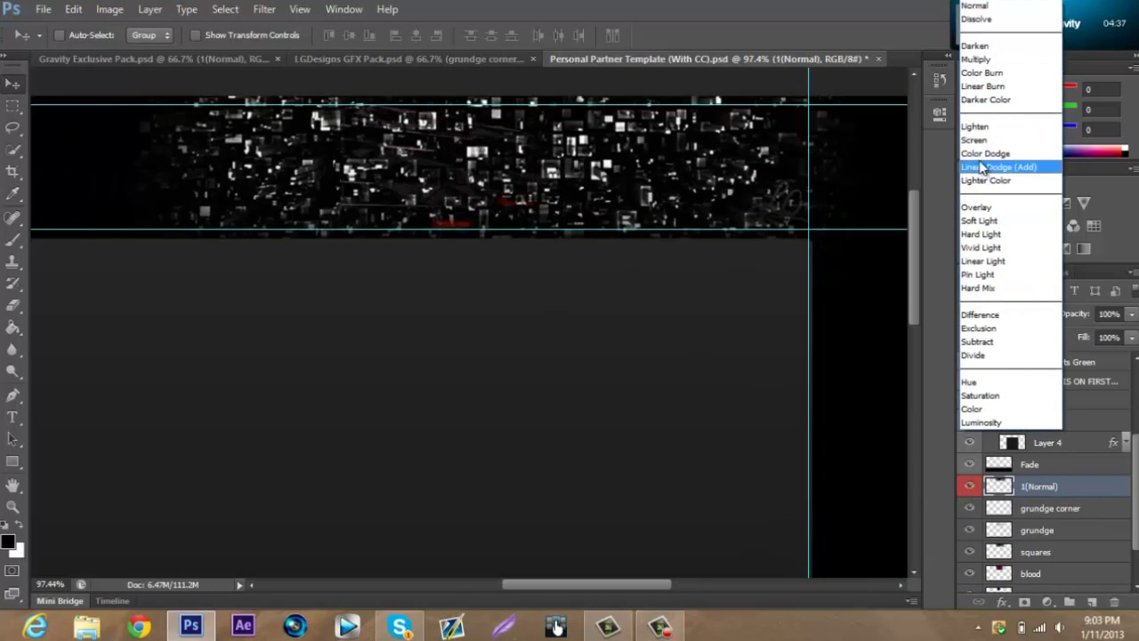
left_click(983, 179)
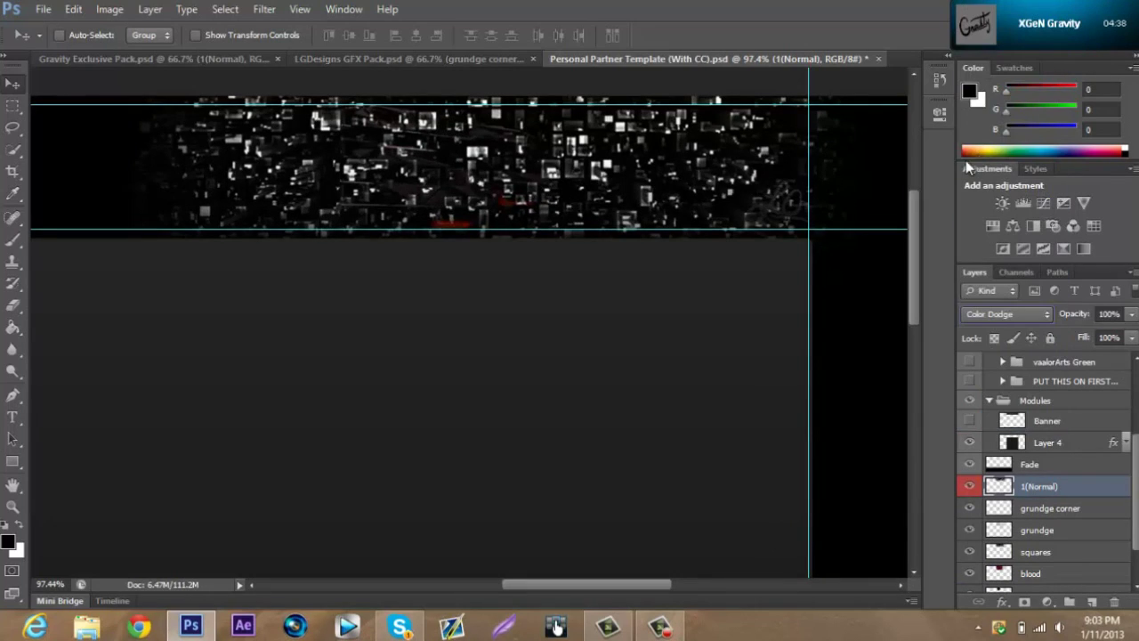
left_click(997, 314)
left_click(1001, 206)
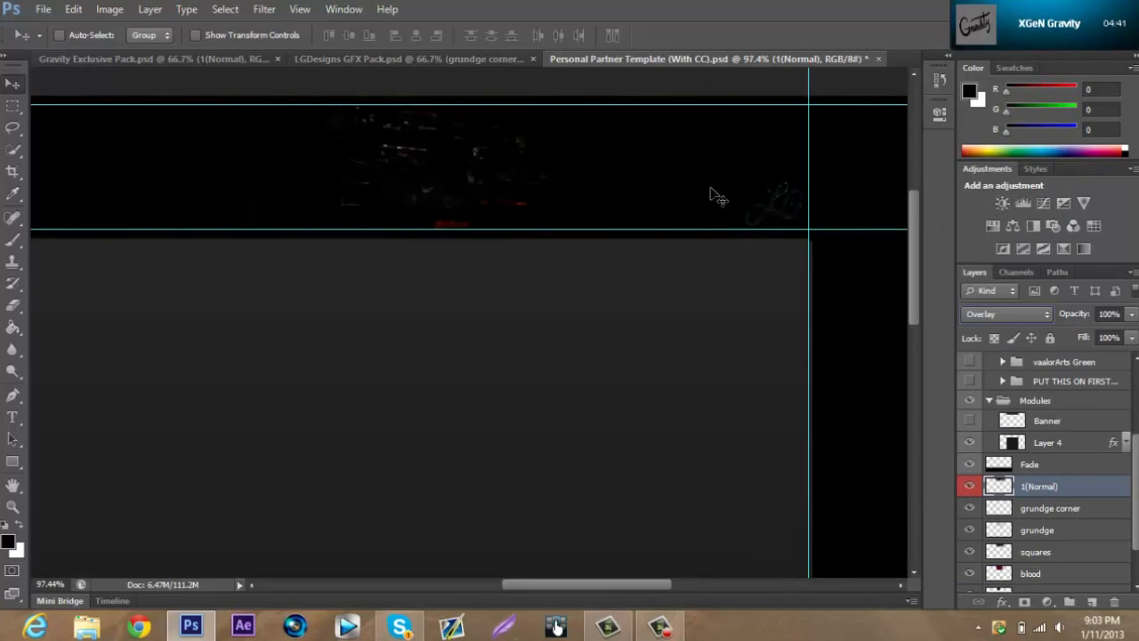
left_click(13, 305)
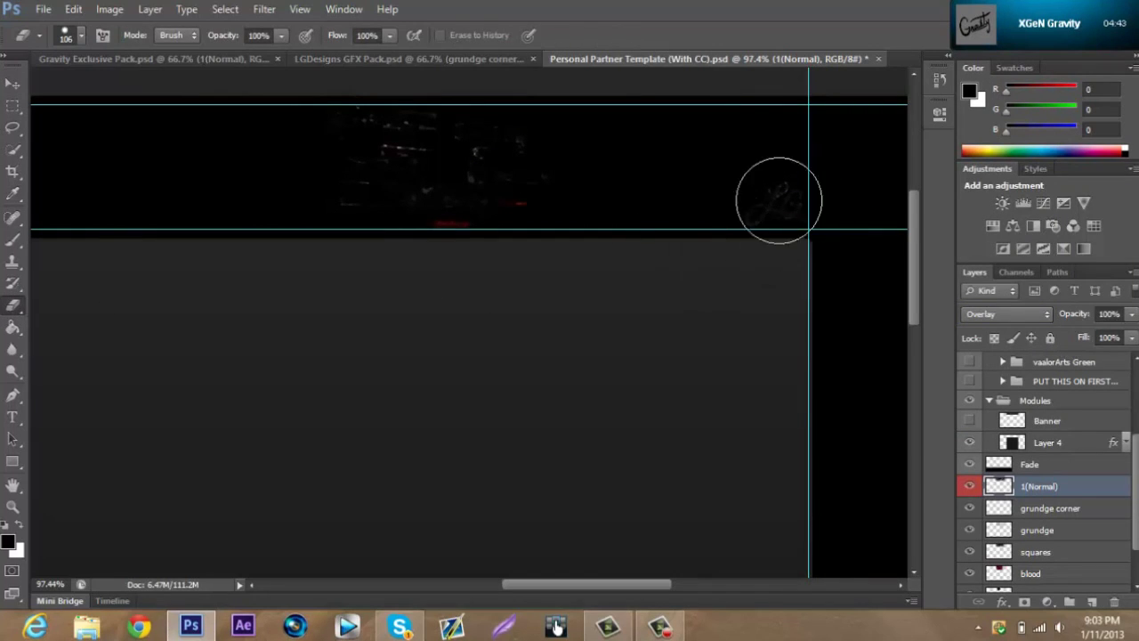
left_click(1131, 314)
left_click_drag(1069, 335, 1068, 336)
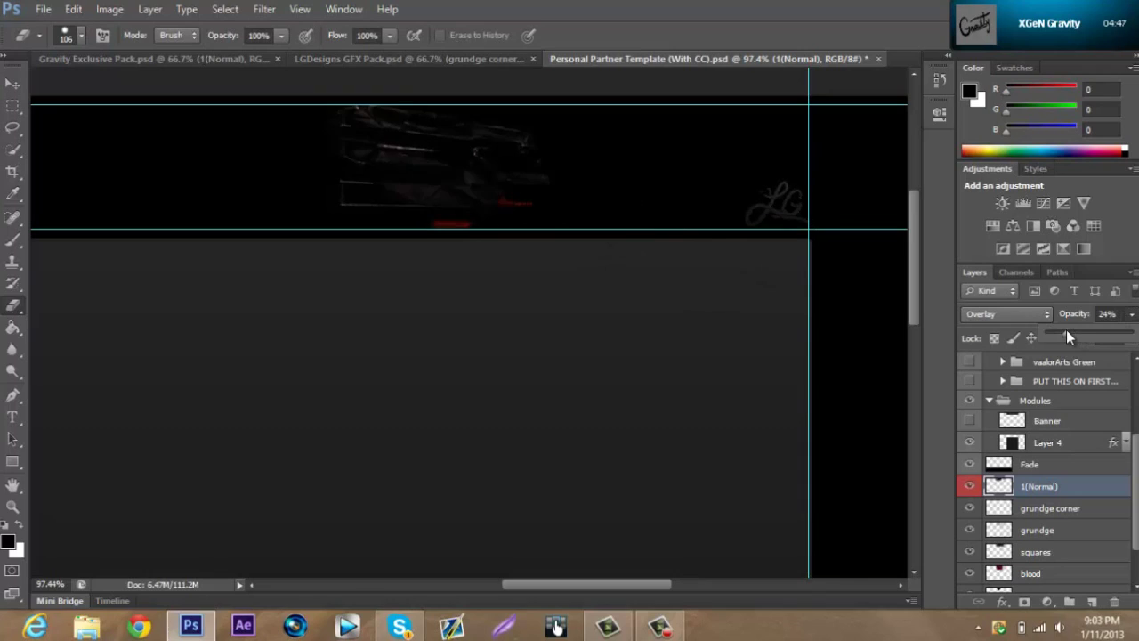
left_click(13, 84)
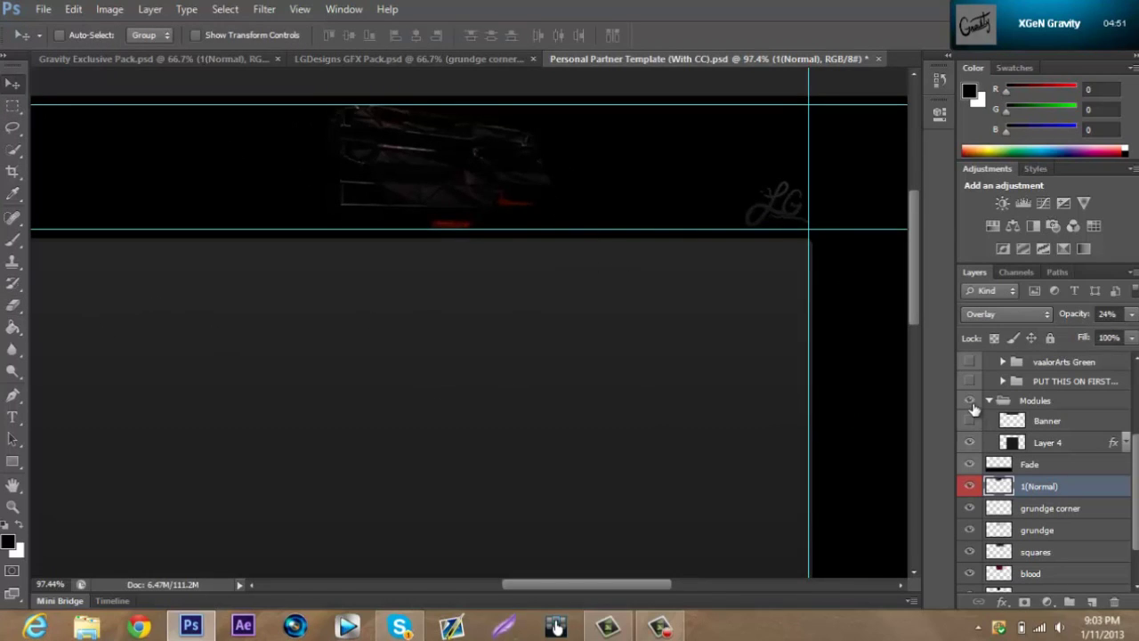
Collapse the Modules group and add a new empty layer directly above 1(Normal).
left_click(990, 401)
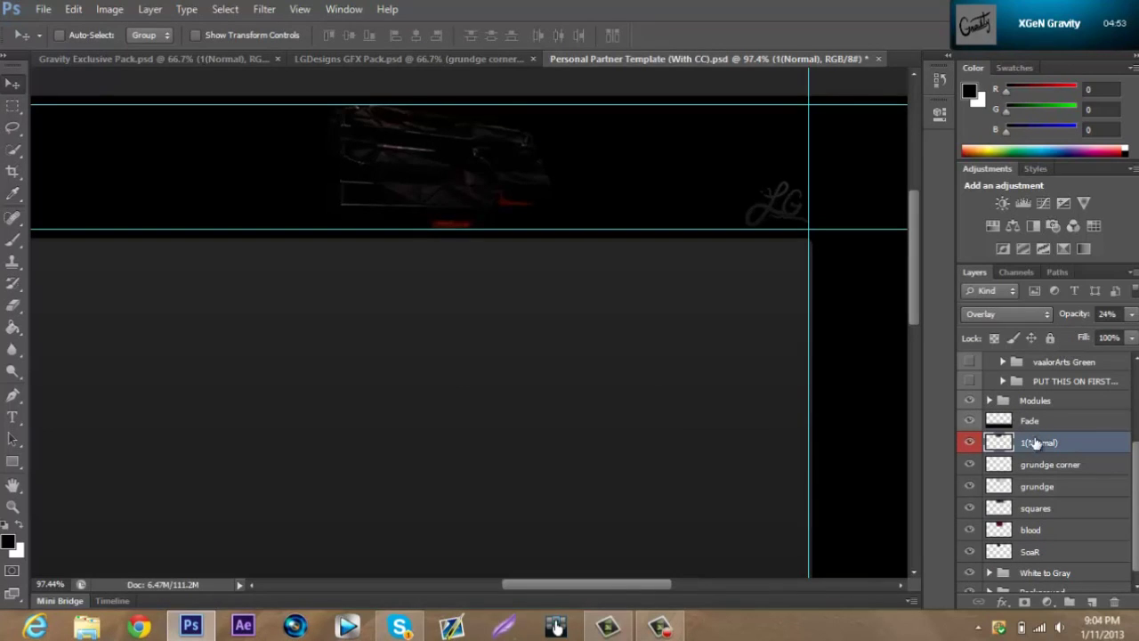
left_click(1092, 603)
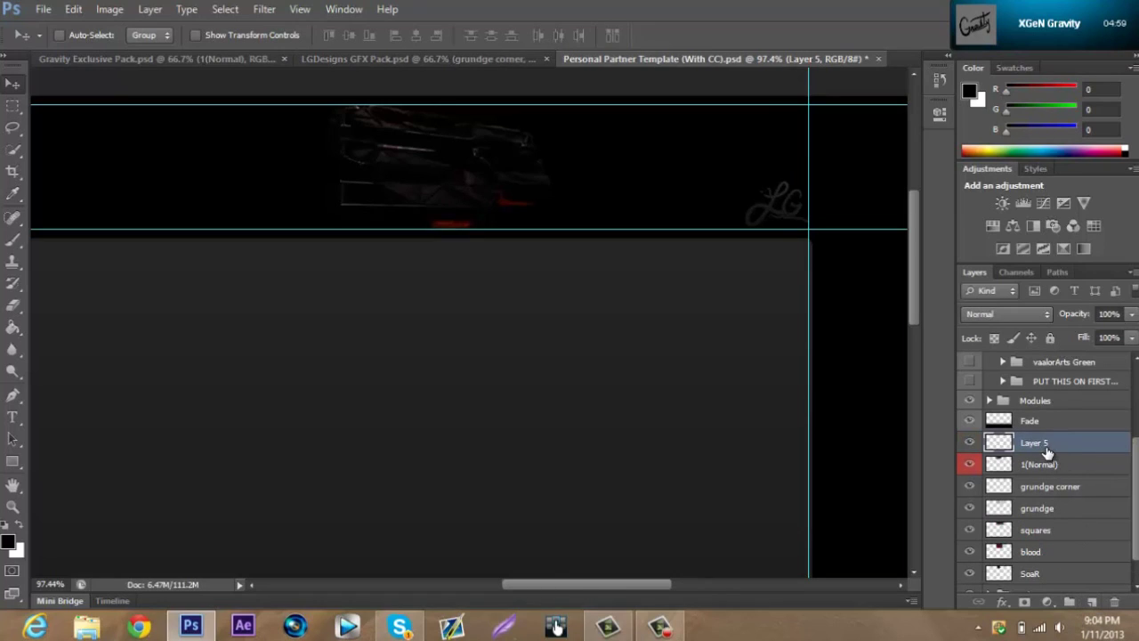
Try to paint over the render on the new layer with the History Brush.
left_click(12, 285)
left_click(56, 283)
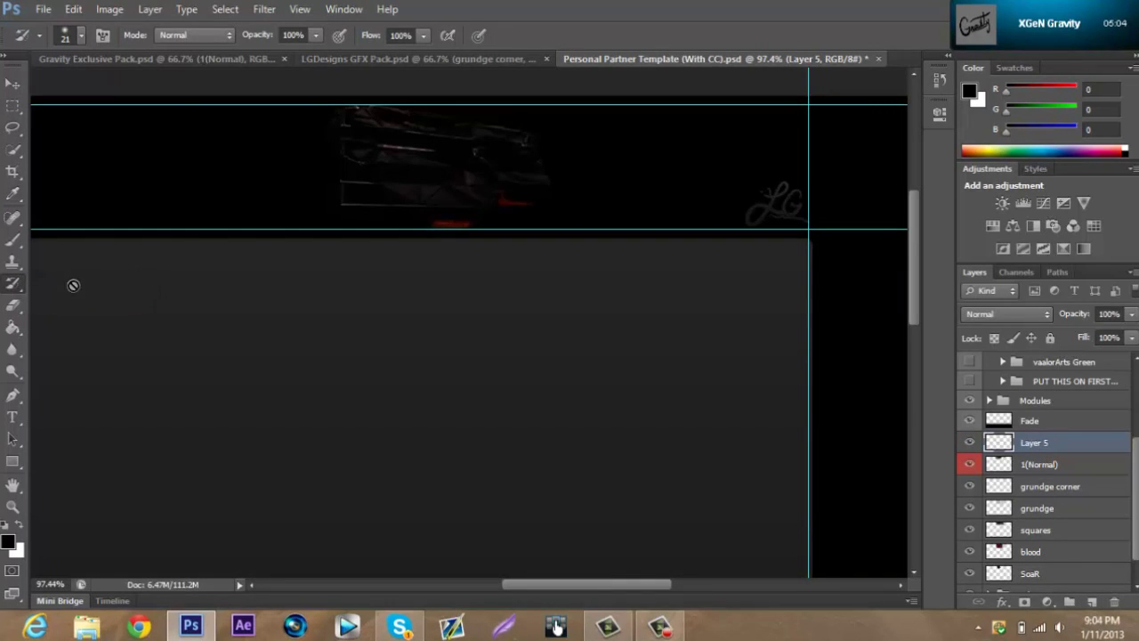
left_click(397, 190)
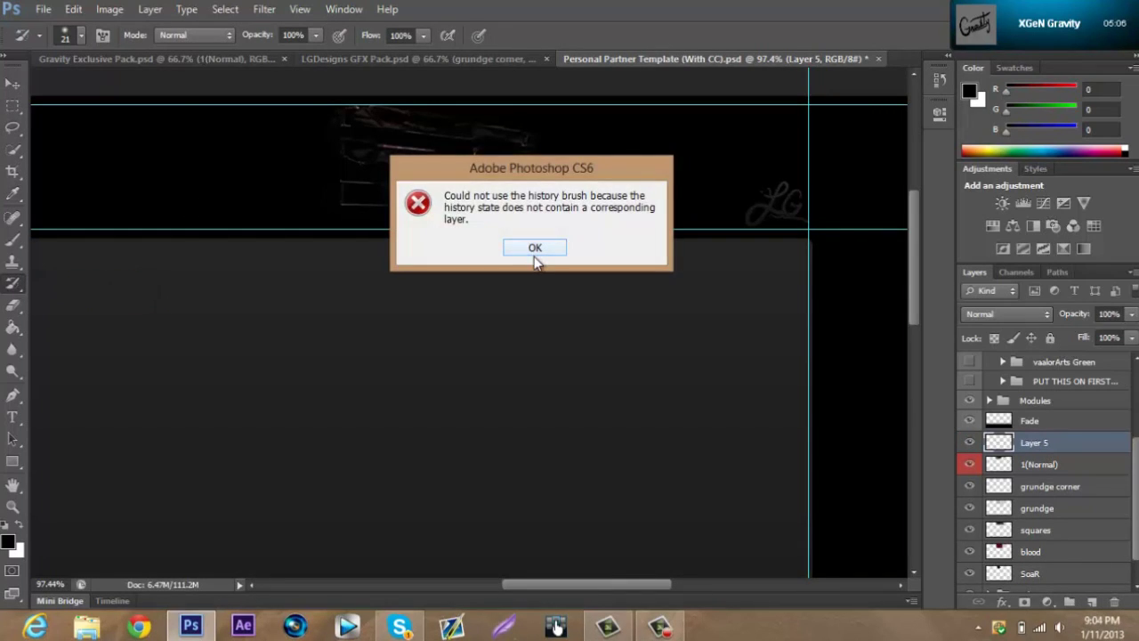
left_click(534, 249)
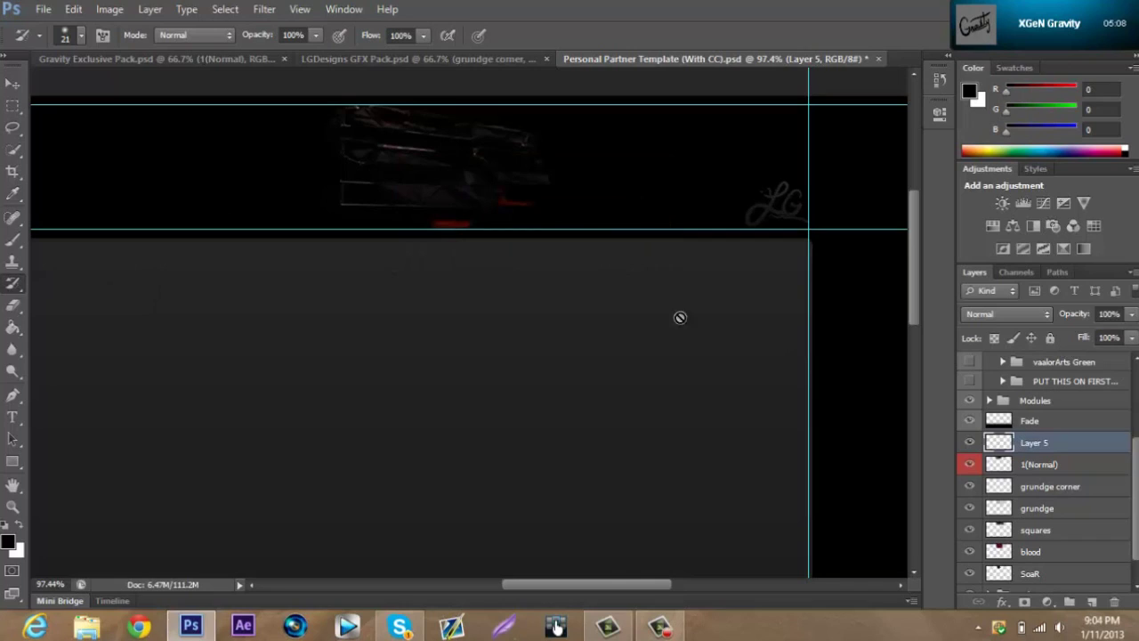
Paint black over the render on the new layer with a soft 71 px brush and set the layer to Color Dodge.
left_click(13, 238)
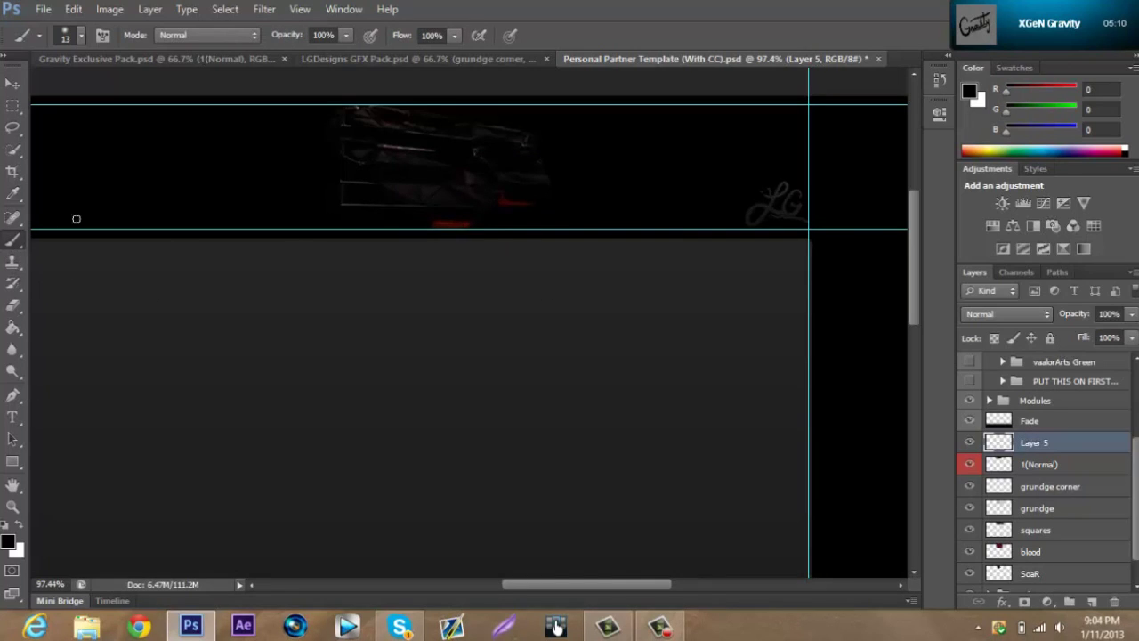
left_click(81, 43)
left_click(79, 87)
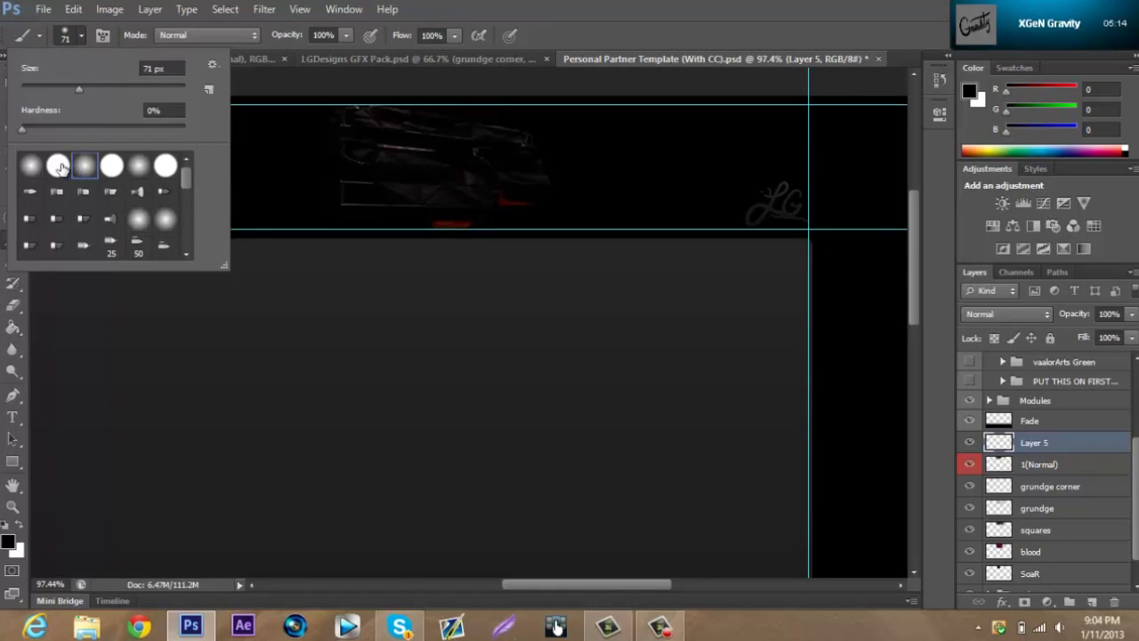
left_click(353, 181)
mouse_move(353, 181)
left_mouse_down()
mouse_move(363, 149)
mouse_move(393, 184)
mouse_move(397, 128)
mouse_move(405, 176)
mouse_move(429, 187)
mouse_move(444, 153)
mouse_move(447, 199)
mouse_move(484, 172)
mouse_move(503, 136)
mouse_move(507, 173)
mouse_move(528, 195)
left_mouse_up()
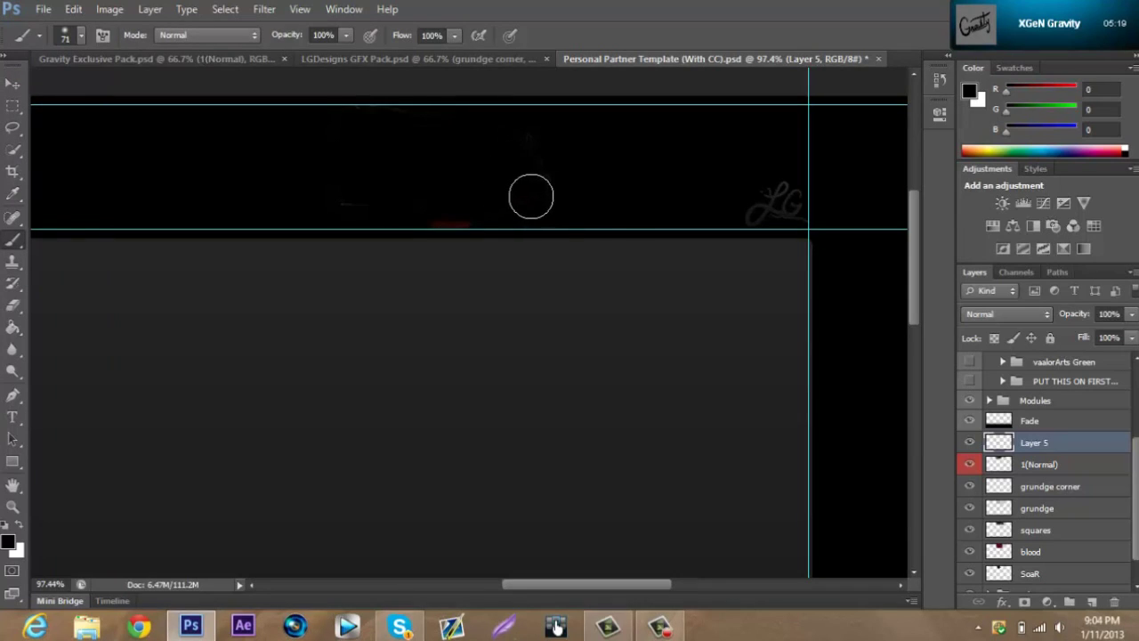
left_click(991, 312)
left_click(997, 152)
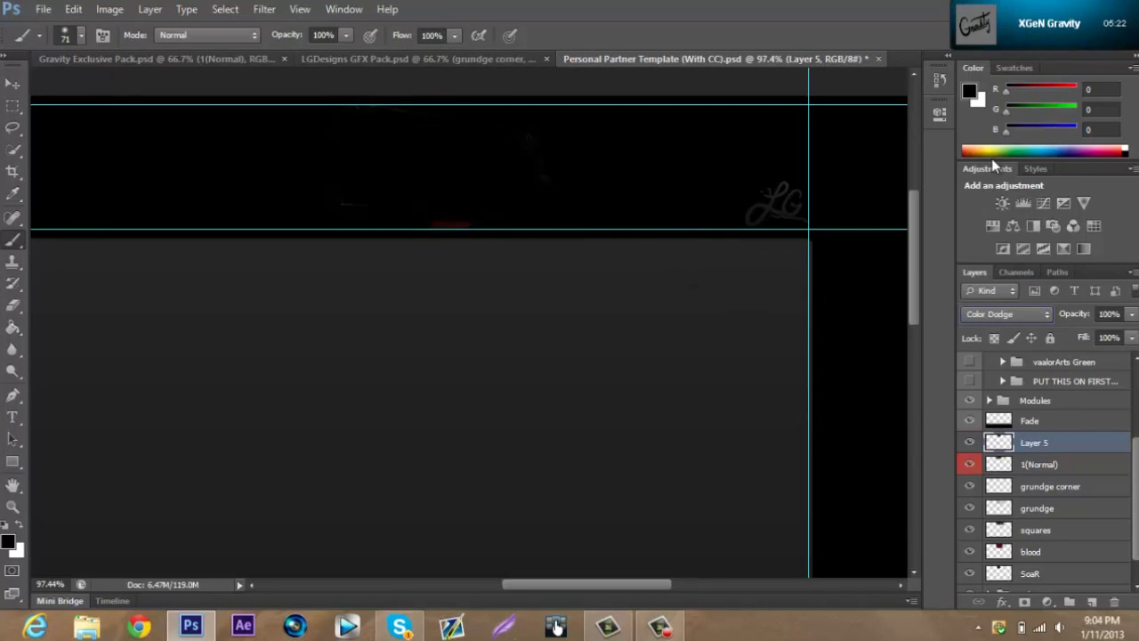